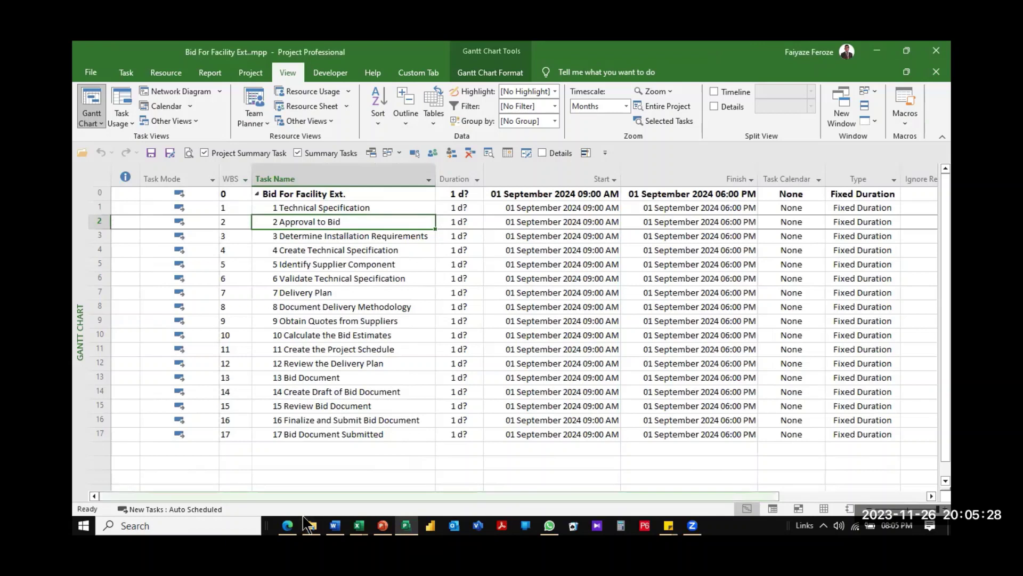
Move the Approval to Bid task above Technical Specification so it is the first task of the project
mouse_move(335, 526)
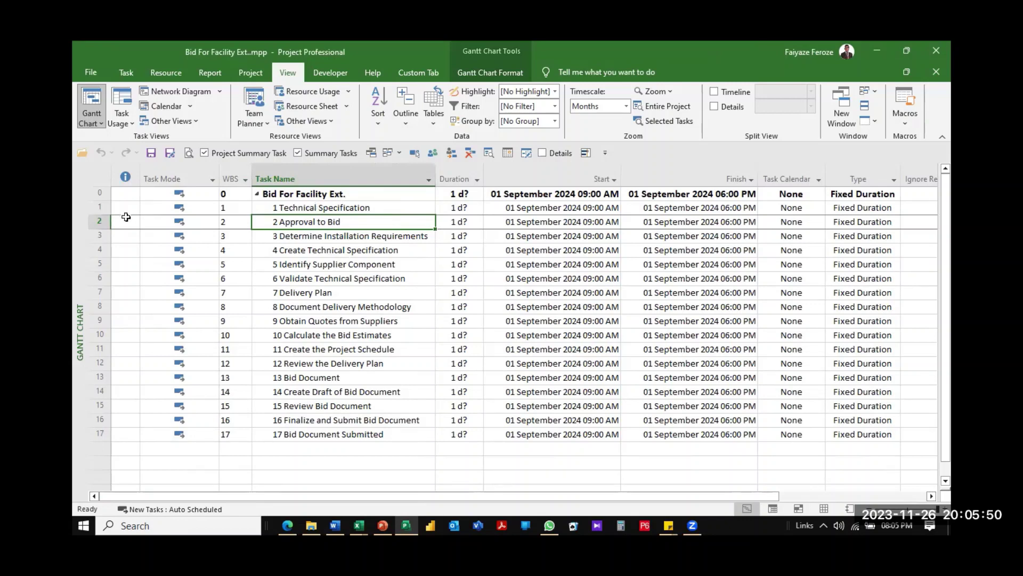
left_click(100, 222)
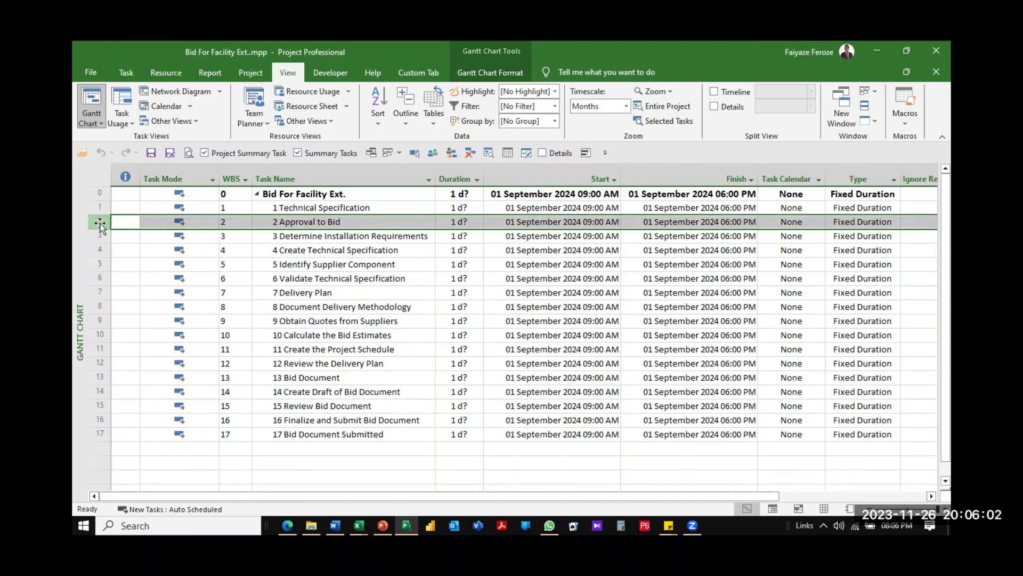
left_click_drag(100, 223, 102, 199)
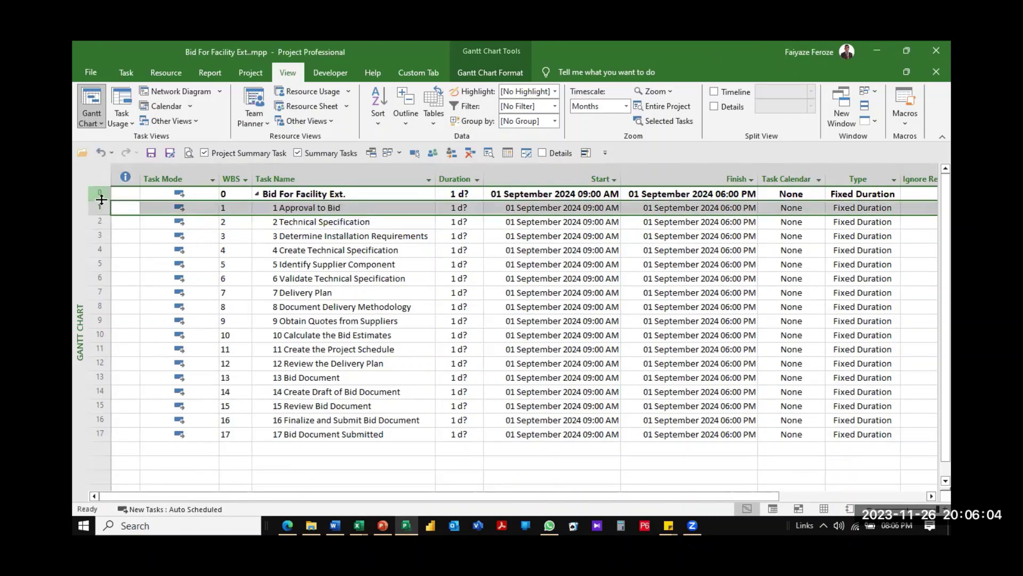
left_click(352, 223)
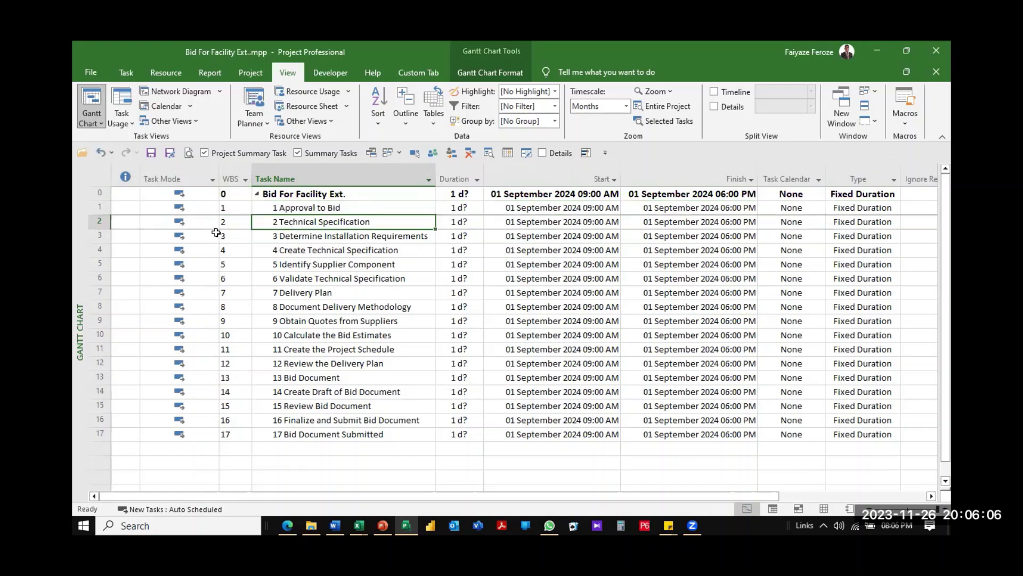
Indent the four tasks from Determine Installation Requirements to Validate Technical Specification as subtasks of Technical Specification
left_click(345, 207)
left_click(347, 222)
left_click(347, 239)
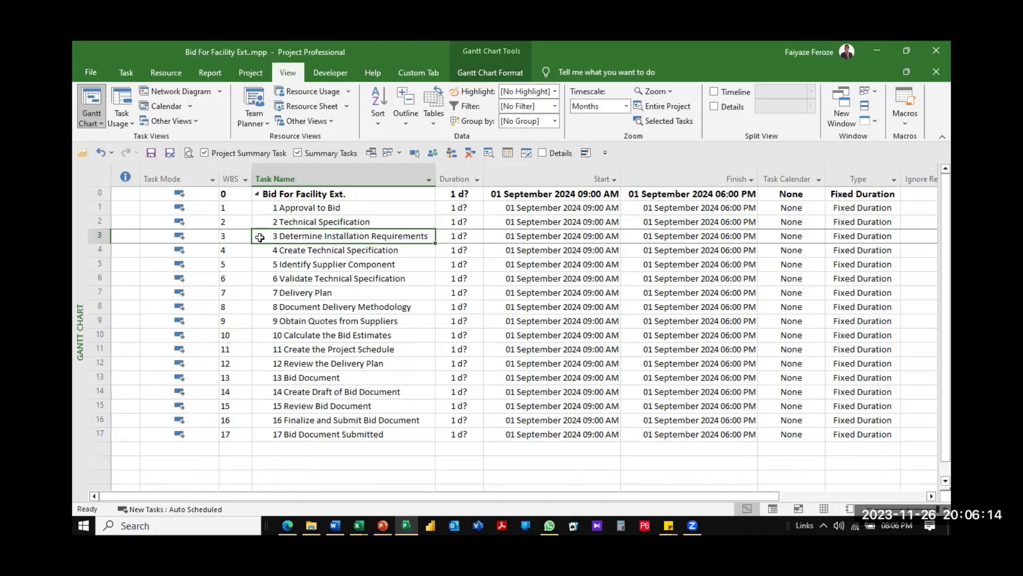
left_click(373, 276)
left_click_drag(373, 276, 359, 237)
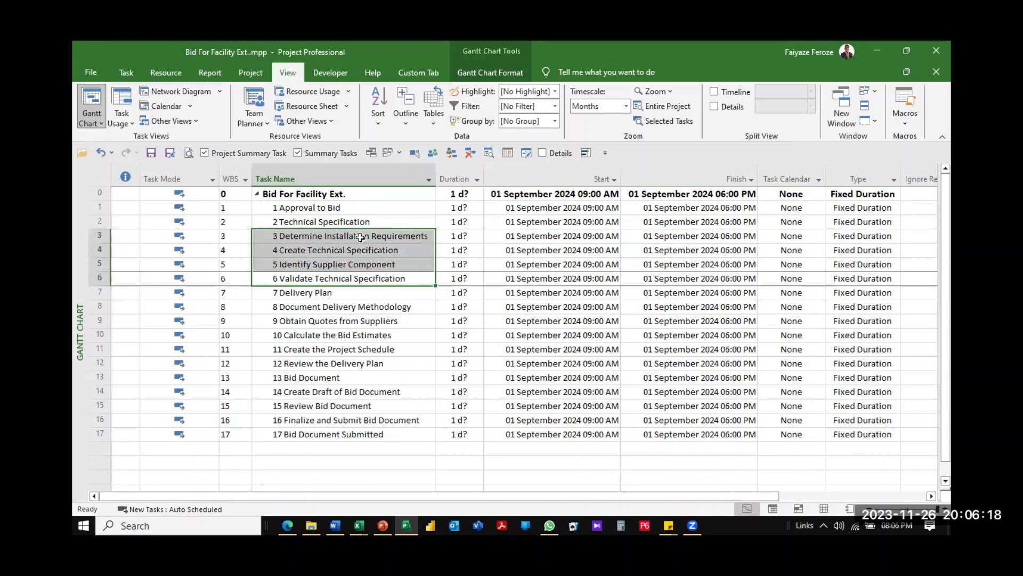
left_click(320, 223)
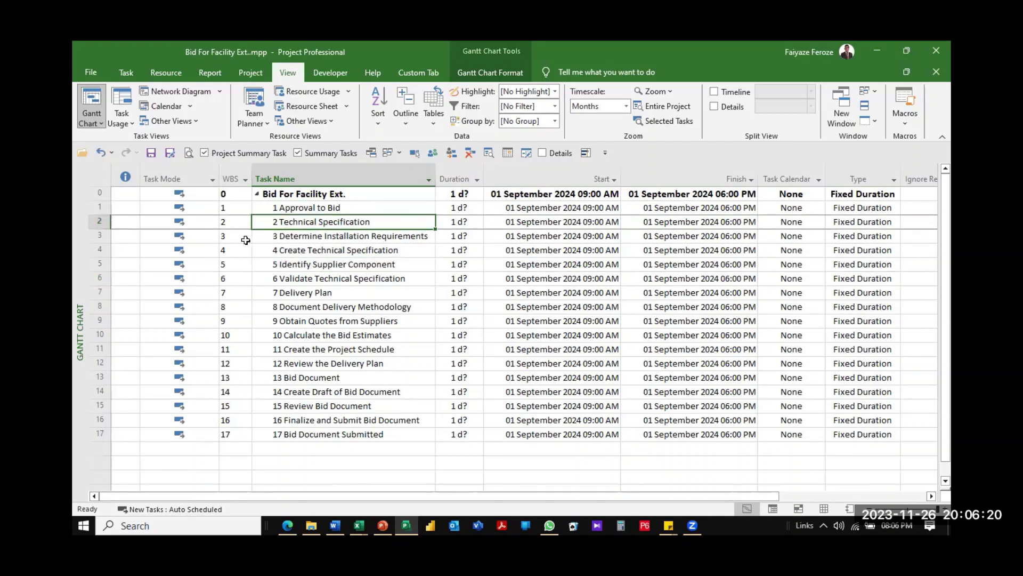
left_click_drag(102, 234, 98, 278)
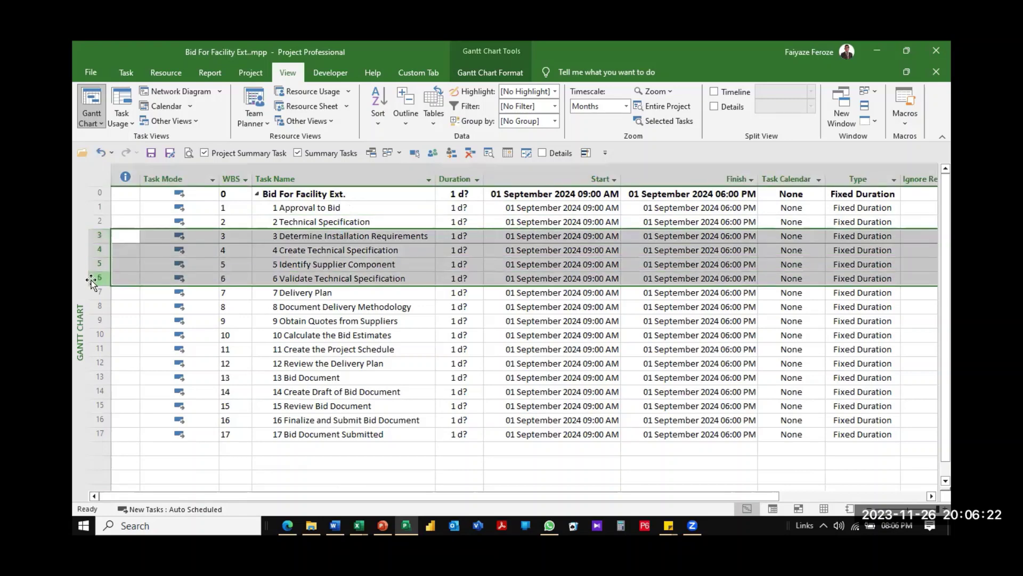
left_click(123, 70)
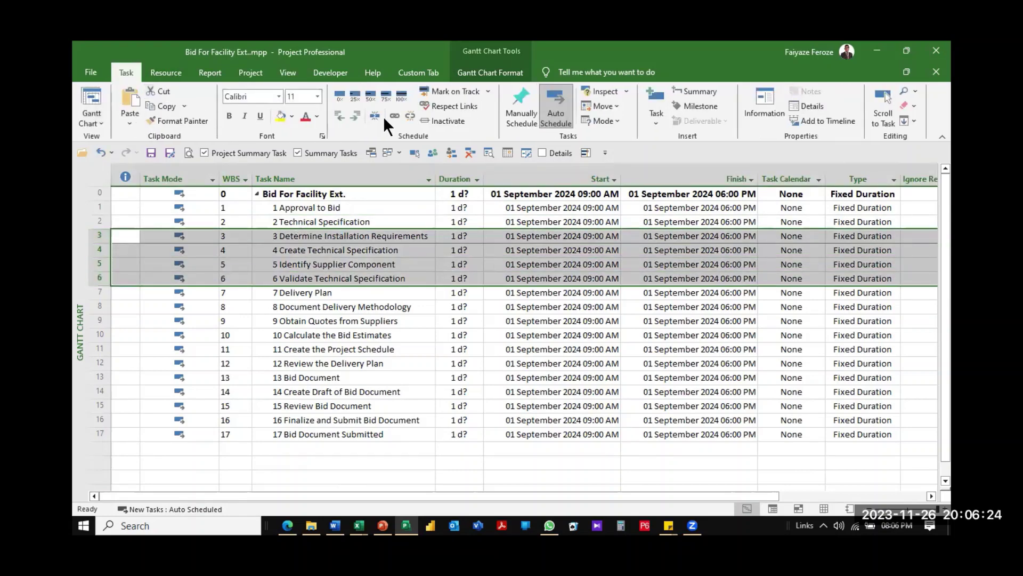
left_click(356, 115)
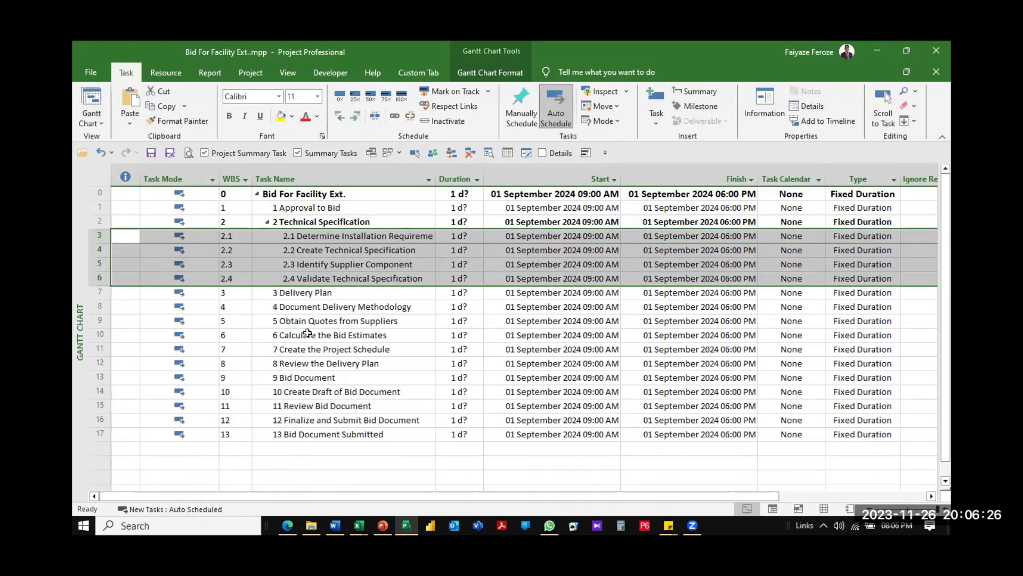
Indent the five tasks from Document Delivery Methodology to Review the Delivery Plan as subtasks of Delivery Plan
left_click_drag(310, 306, 304, 362)
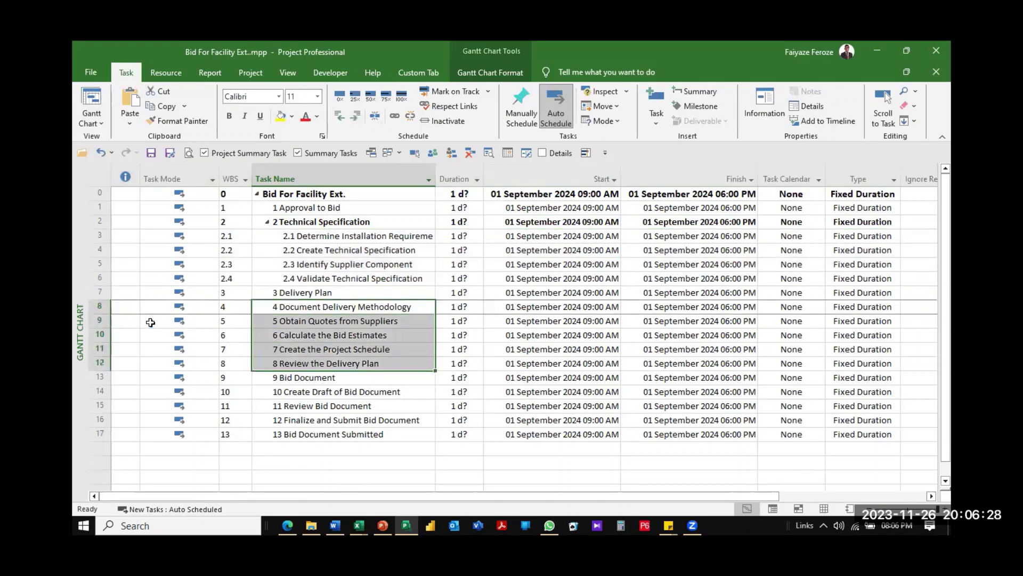
left_click_drag(100, 306, 100, 362)
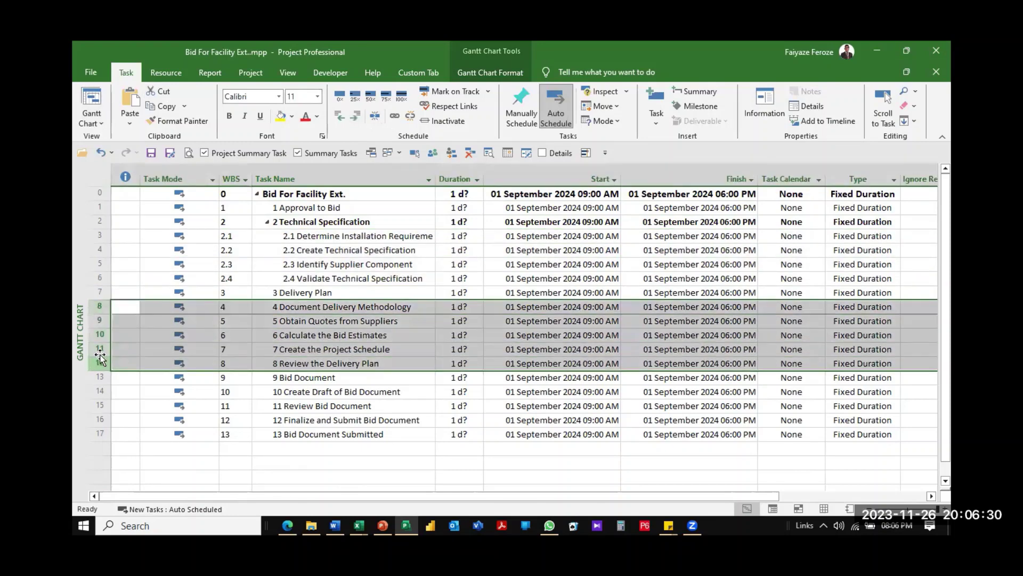
left_click(356, 115)
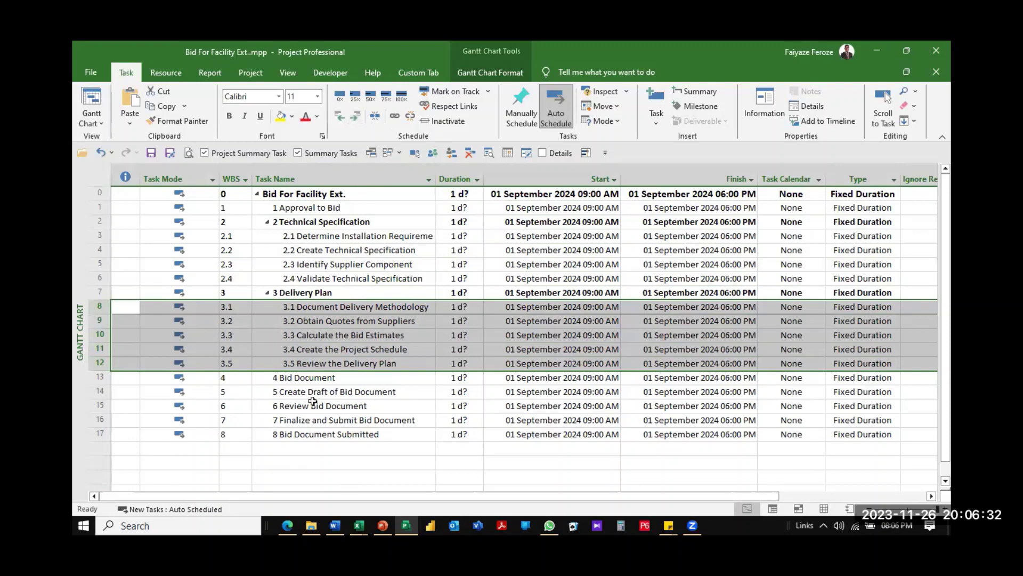
Indent Create Draft of Bid Document, Review Bid Document, and Finalize and Submit Bid Document as subtasks of Bid Document
left_click_drag(90, 391, 99, 420)
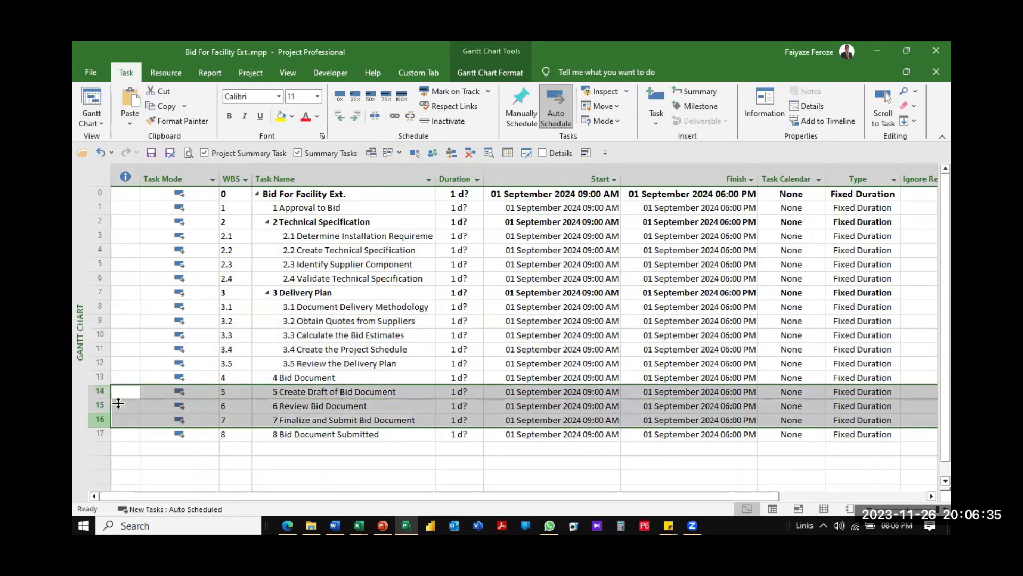
left_click(356, 114)
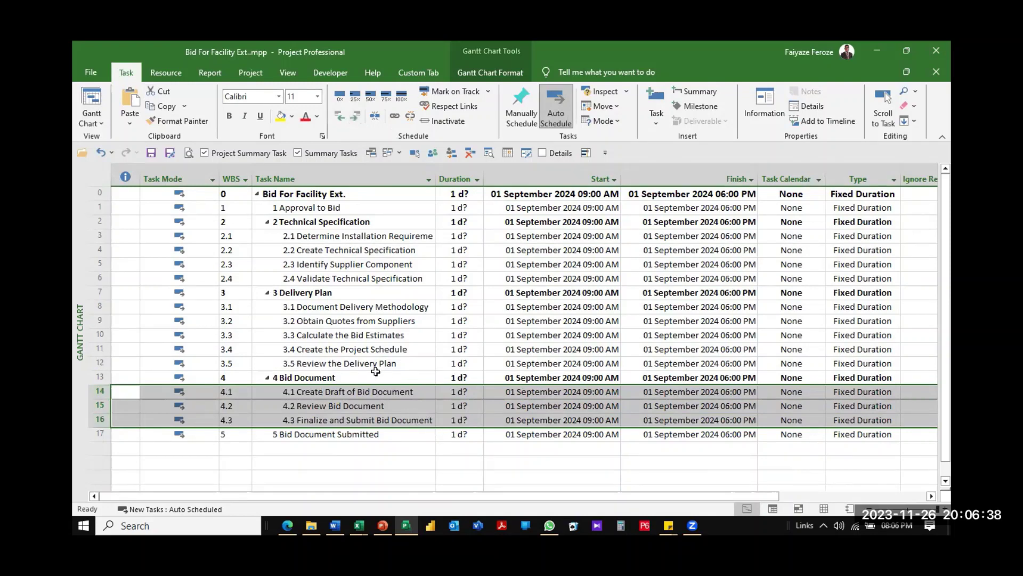
left_click(355, 377)
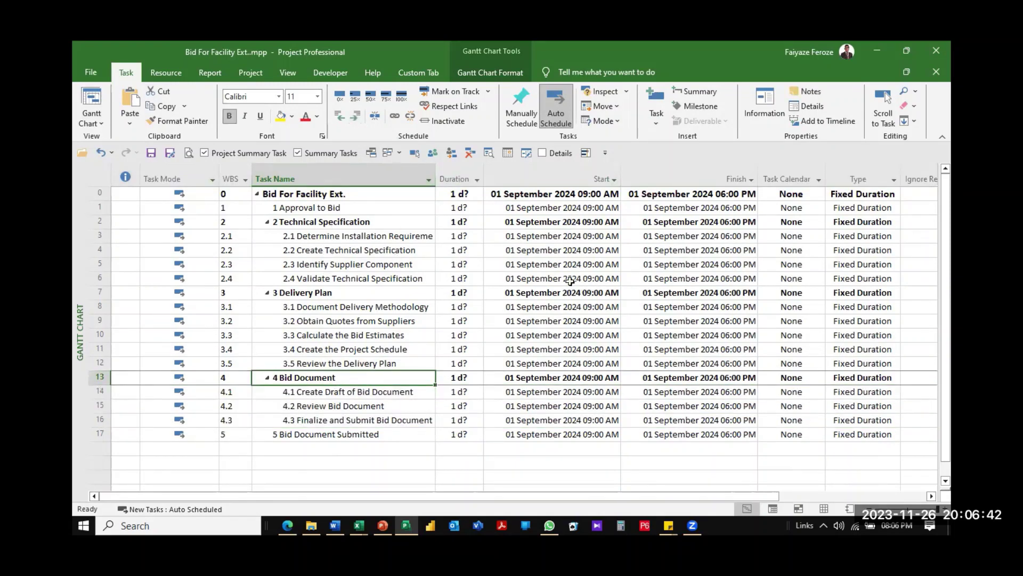
Switch to the Sample Project_Bid For Facility Extension.xlsx workbook in Excel and examine the tasks' types, calendars, predecessors, durations and resource names
left_click_drag(562, 494, 685, 493)
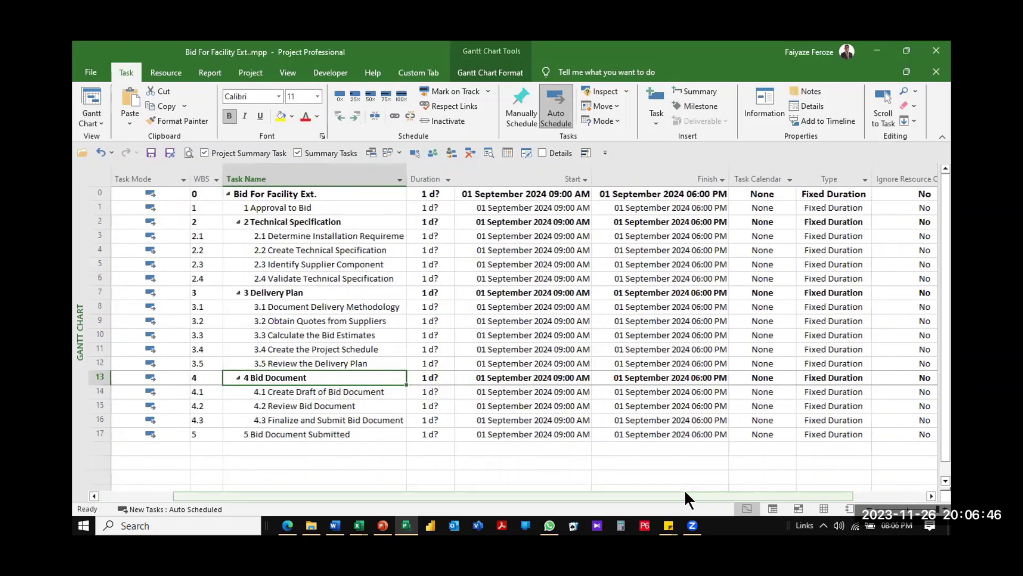
left_click(301, 210)
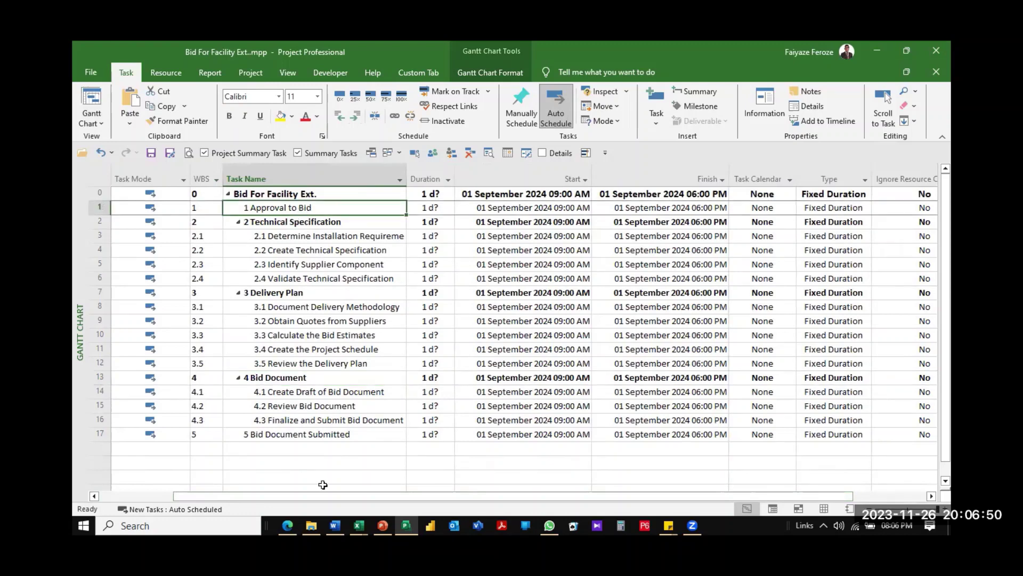
mouse_move(364, 523)
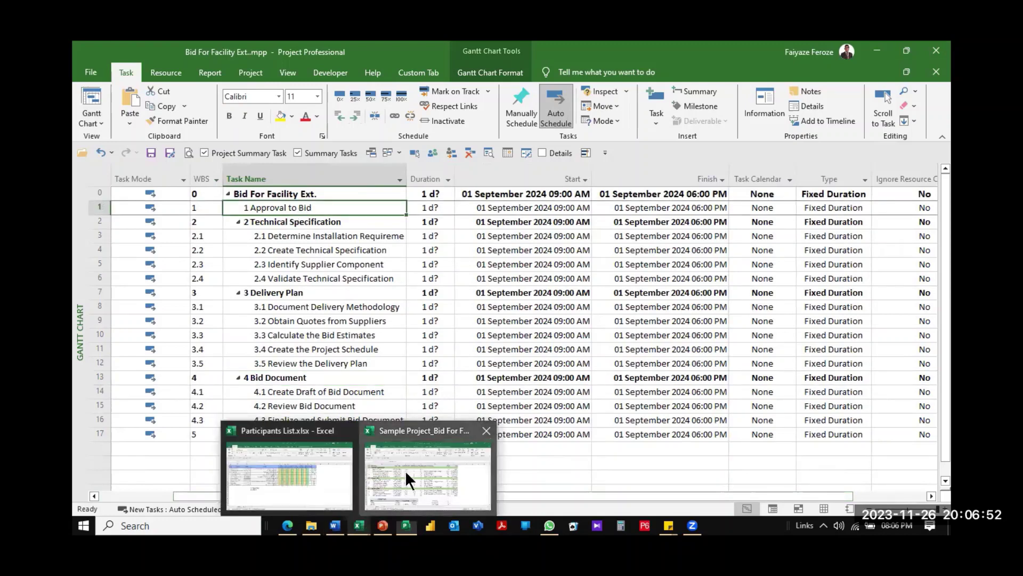
left_click(405, 470)
left_click_drag(464, 232, 137, 232)
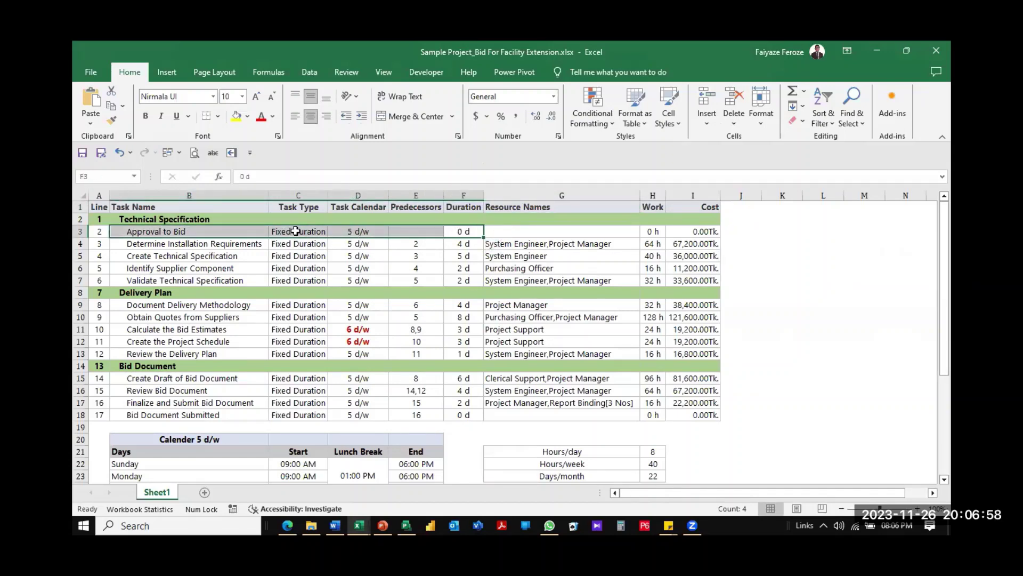
left_click(296, 233)
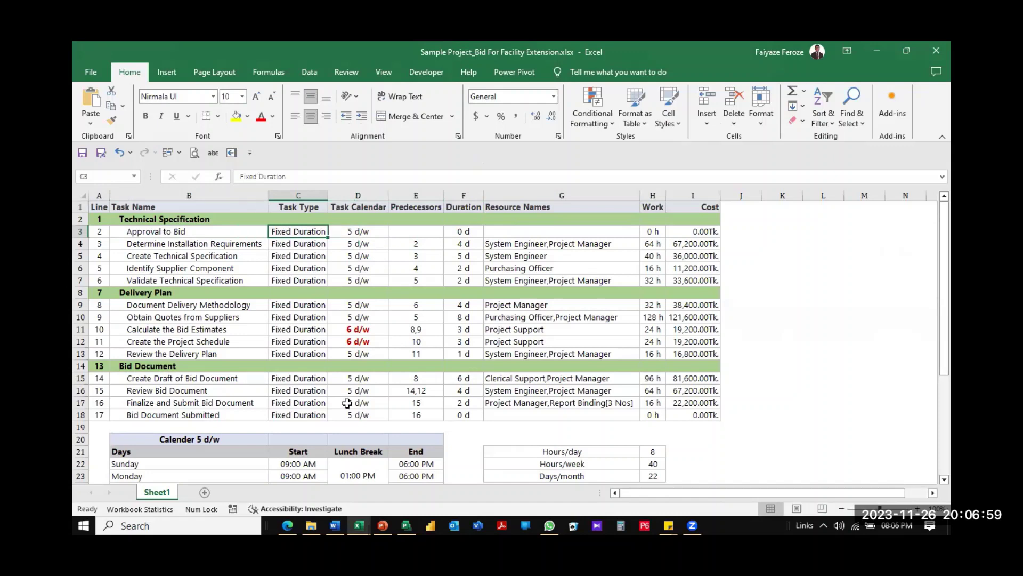
left_click(368, 233)
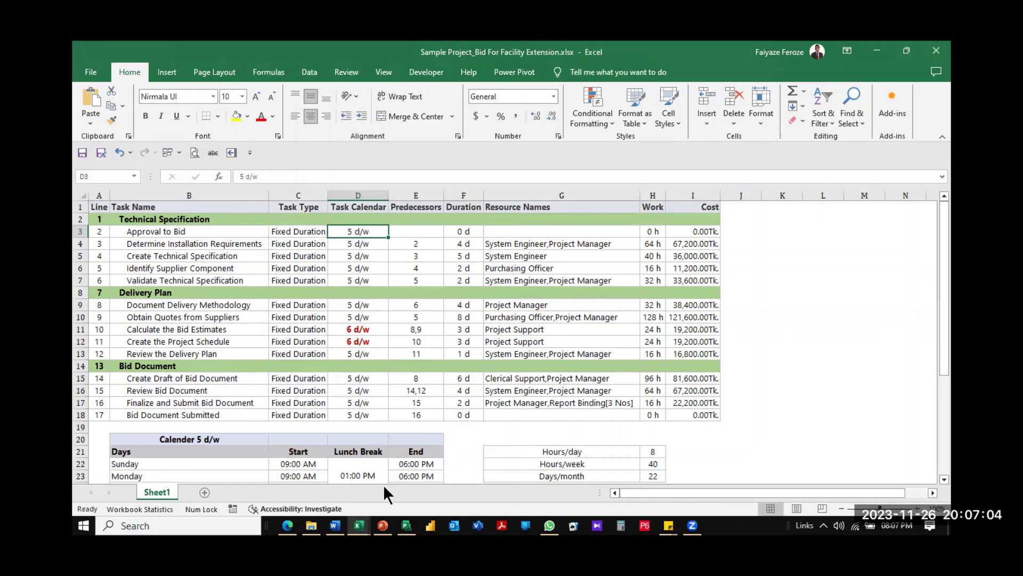
left_click_drag(424, 243, 424, 406)
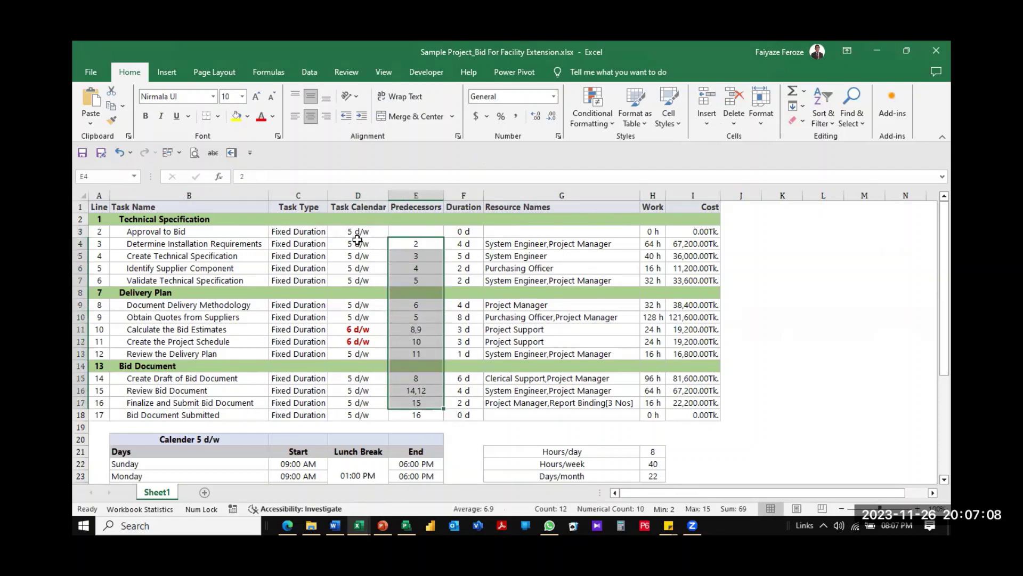
left_click(308, 232)
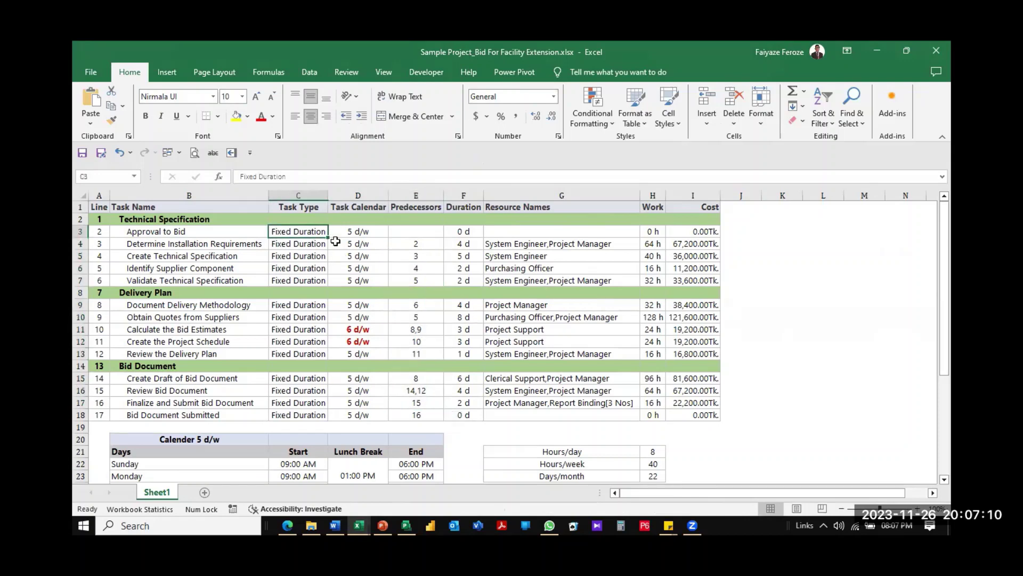
left_click(468, 244)
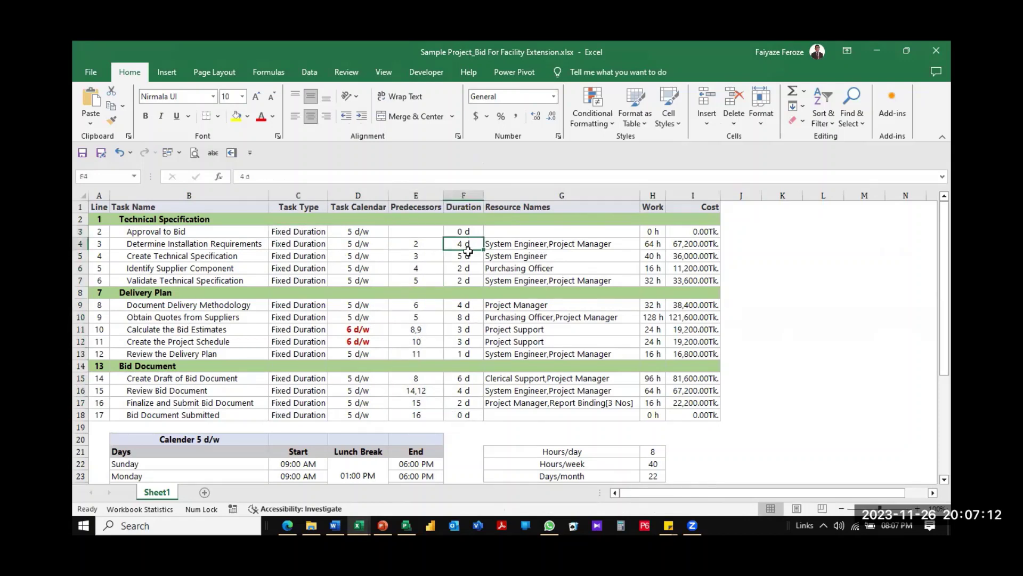
left_click(173, 232)
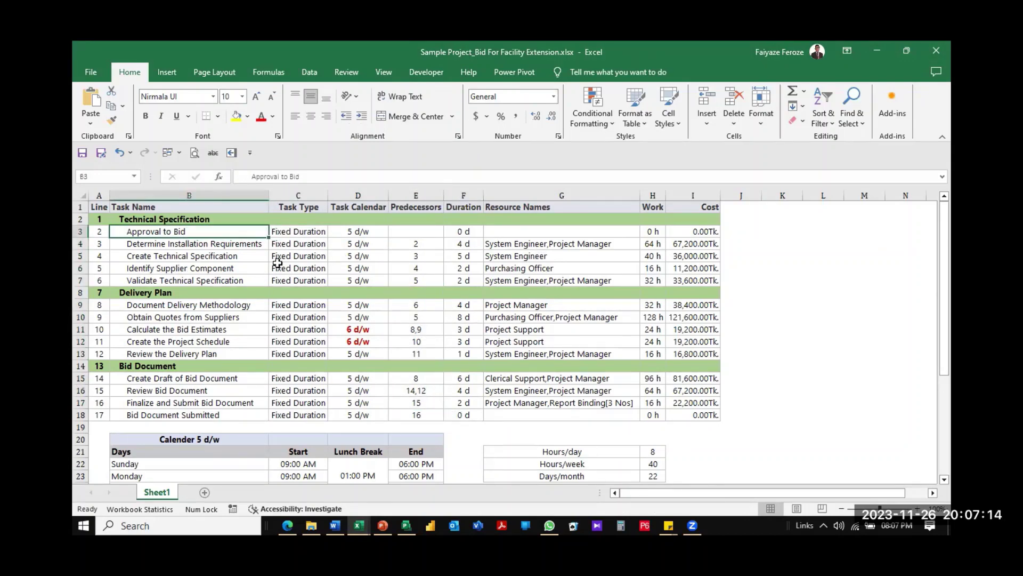
left_click(350, 235)
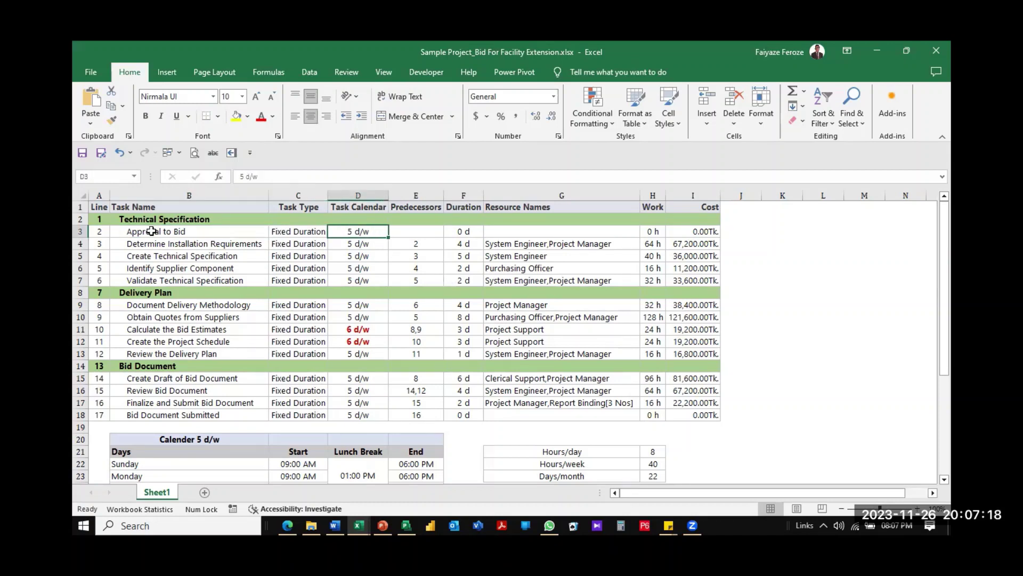
left_click(431, 244)
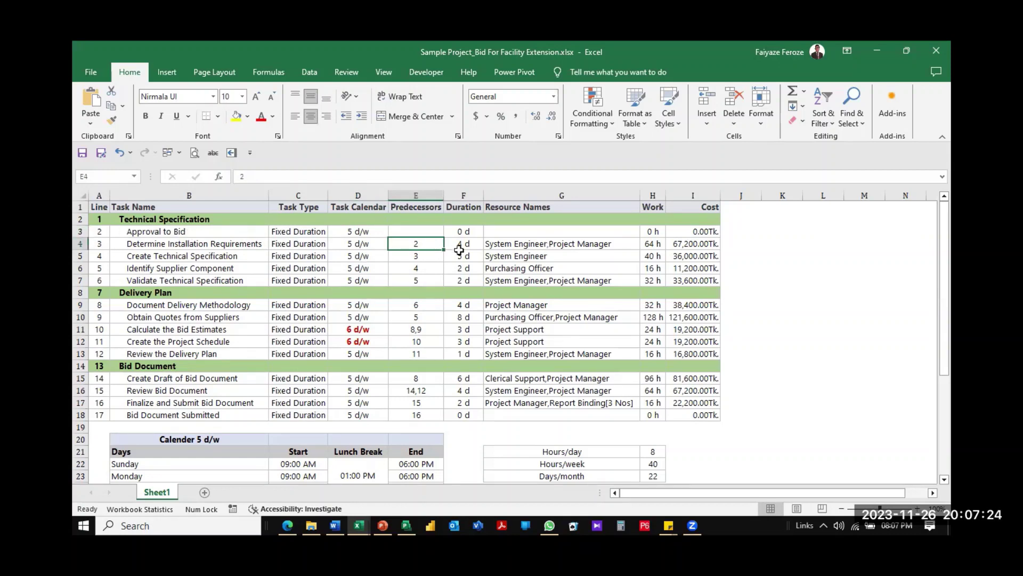
left_click(523, 245)
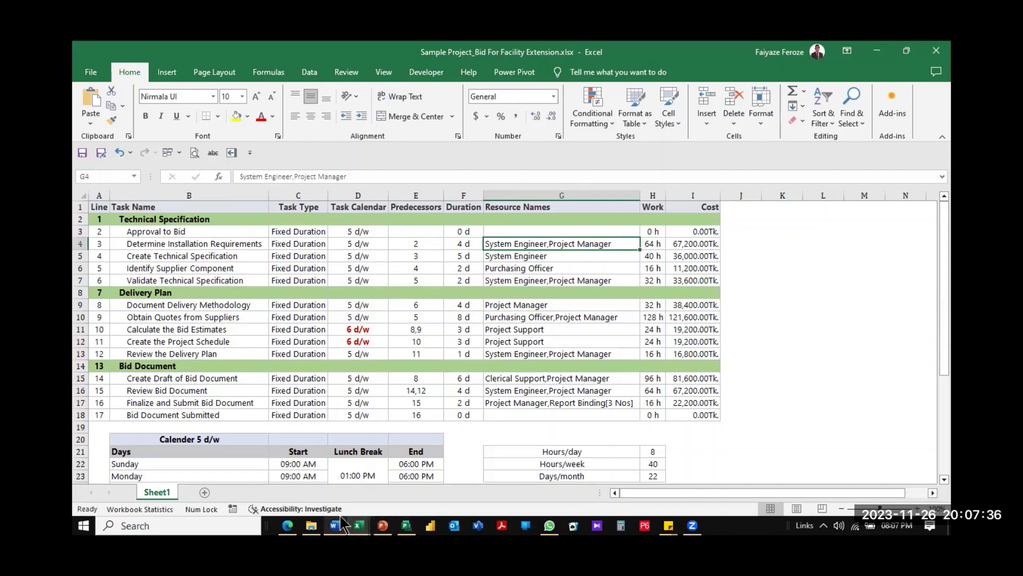
mouse_move(339, 517)
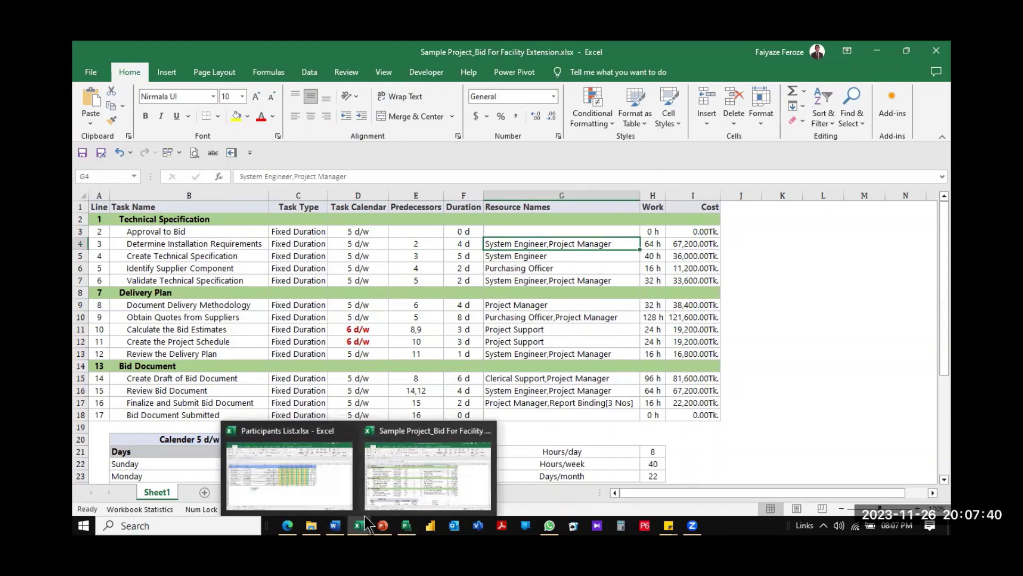
Switch to the Bid For Facility Ext. schedule in Project, then set Approval to Bid's duration to 0d and mark it as a milestone
left_click(405, 525)
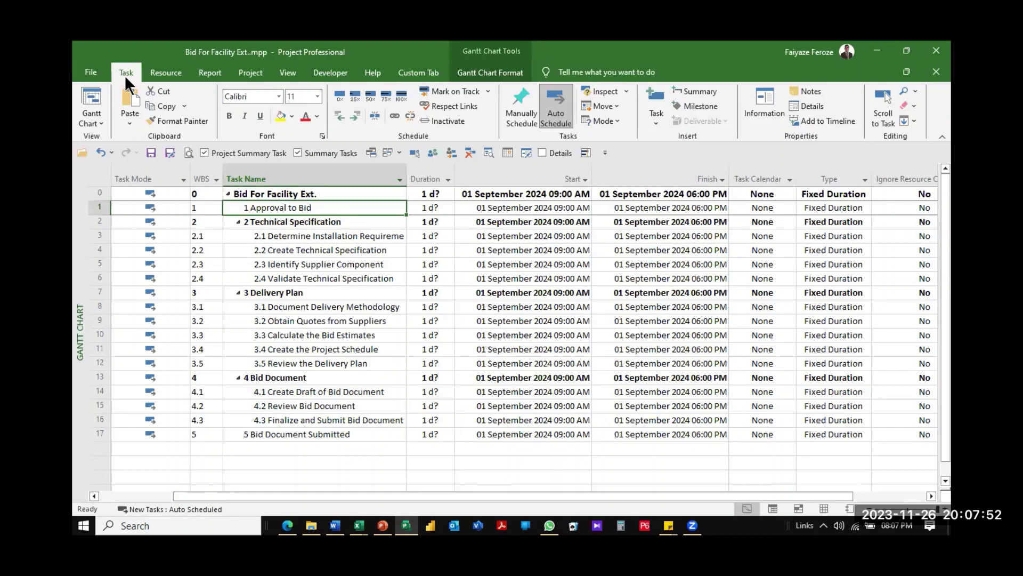
left_click(767, 103)
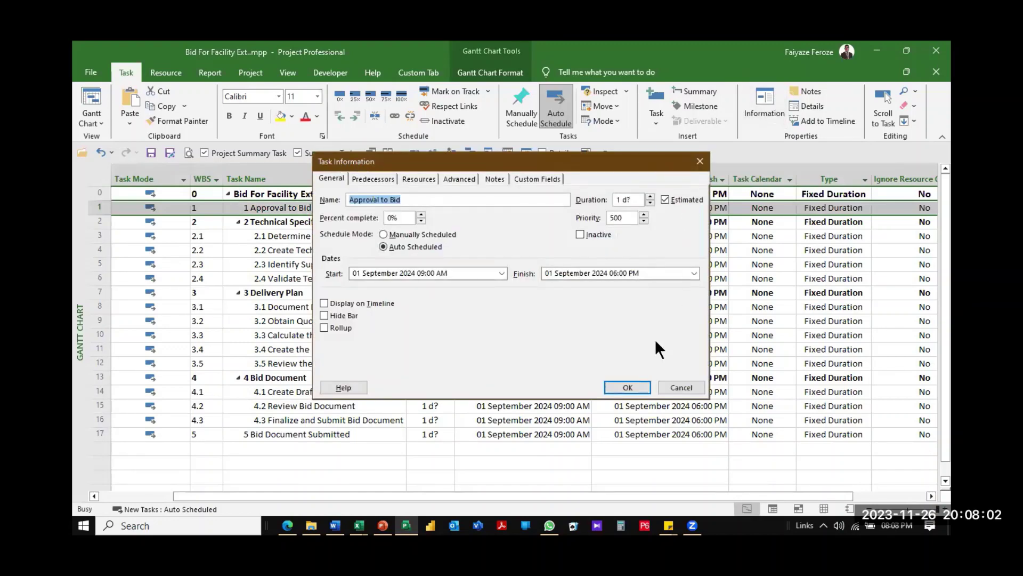
left_click(700, 161)
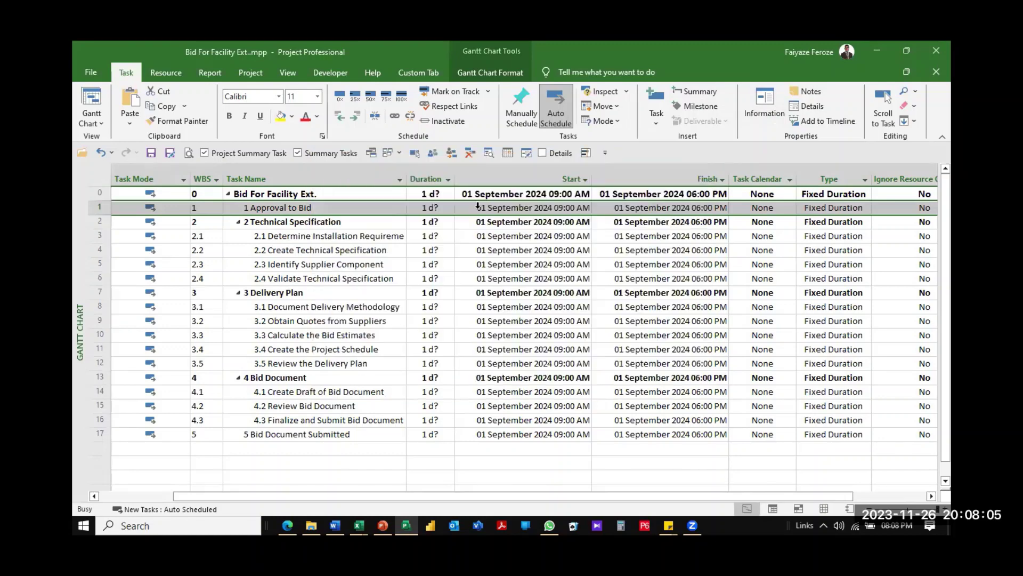
double_click(302, 208)
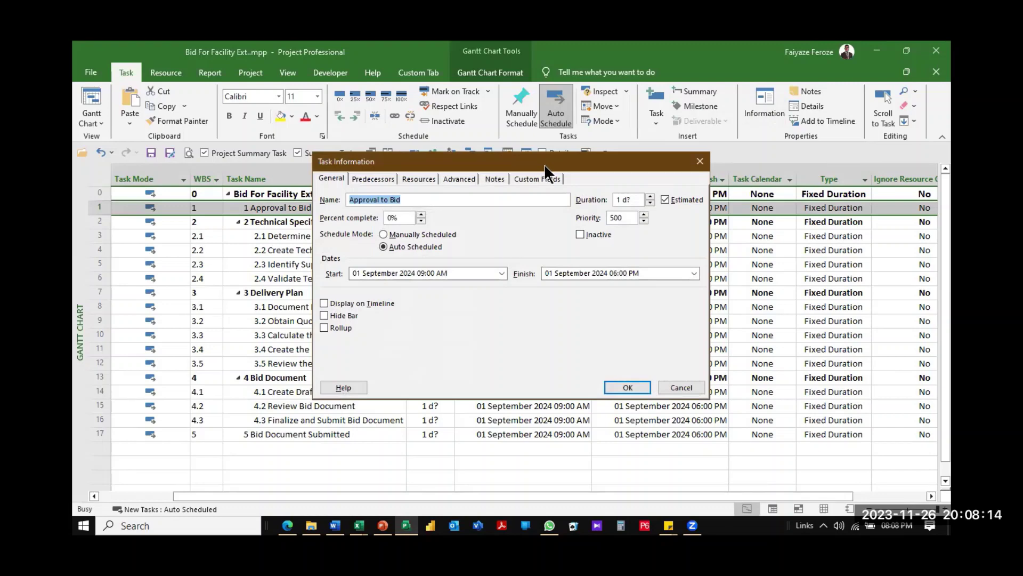
left_click_drag(544, 165, 486, 265)
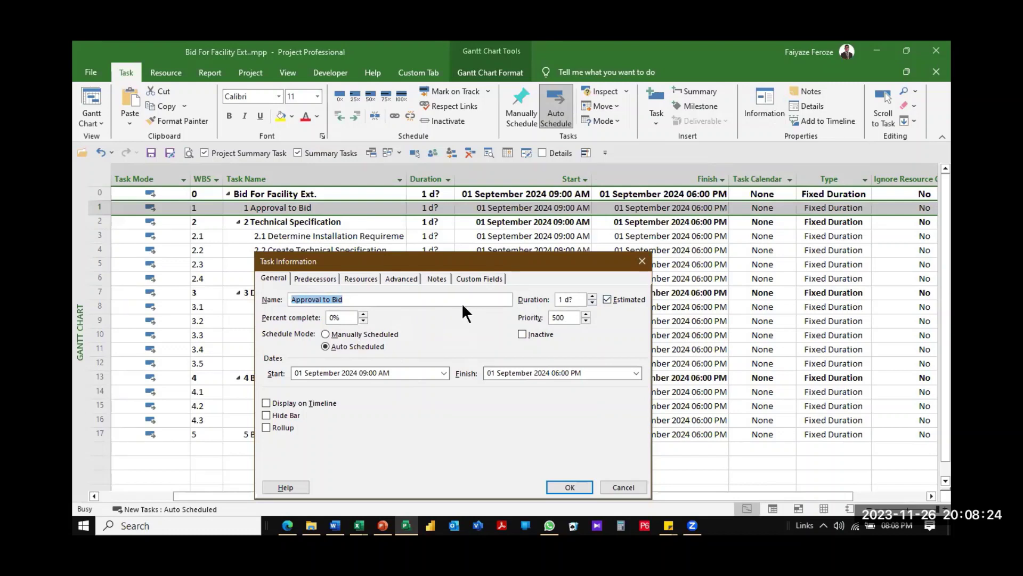
left_click(592, 302)
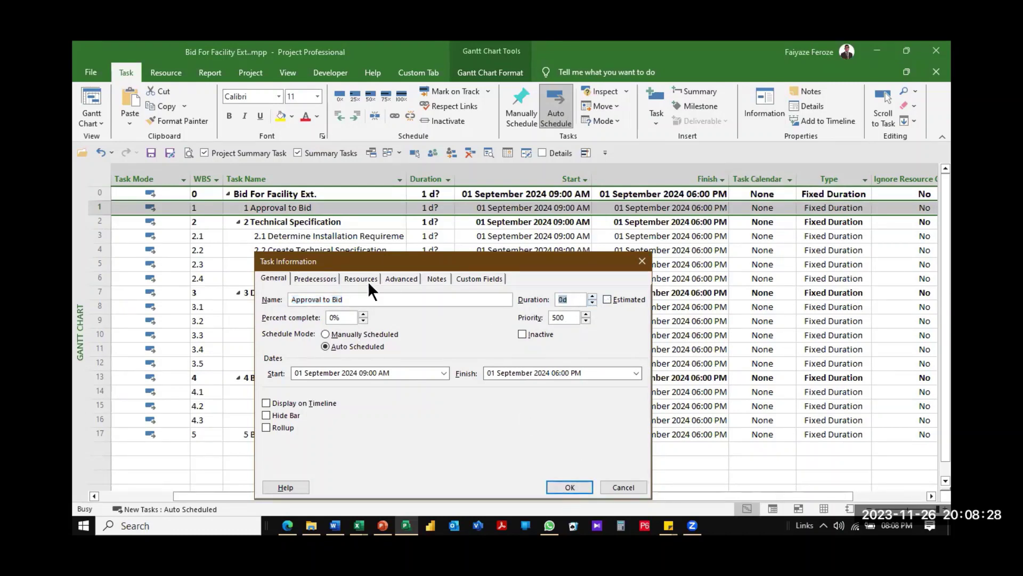
left_click(404, 278)
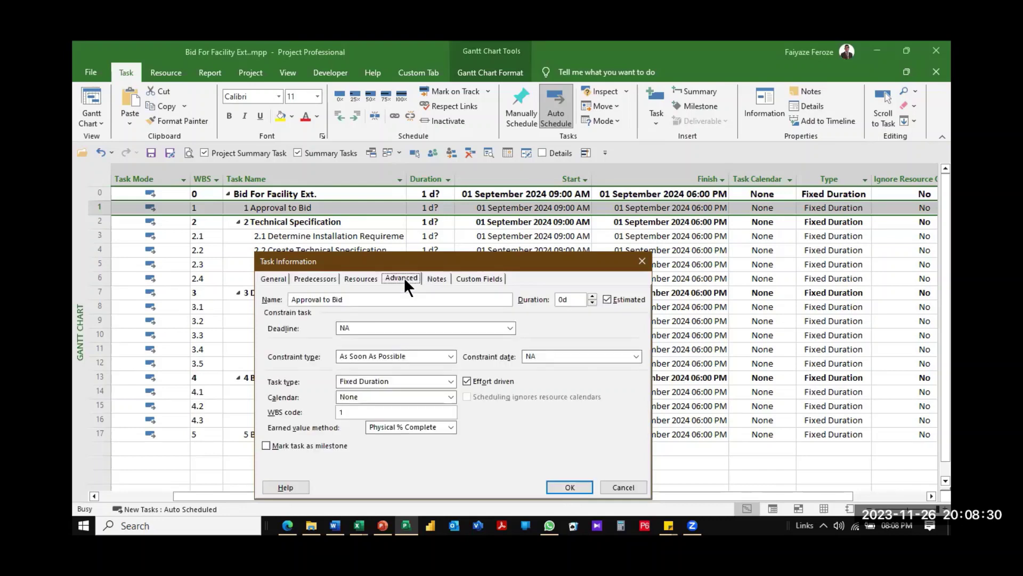
left_click(267, 445)
left_click(553, 485)
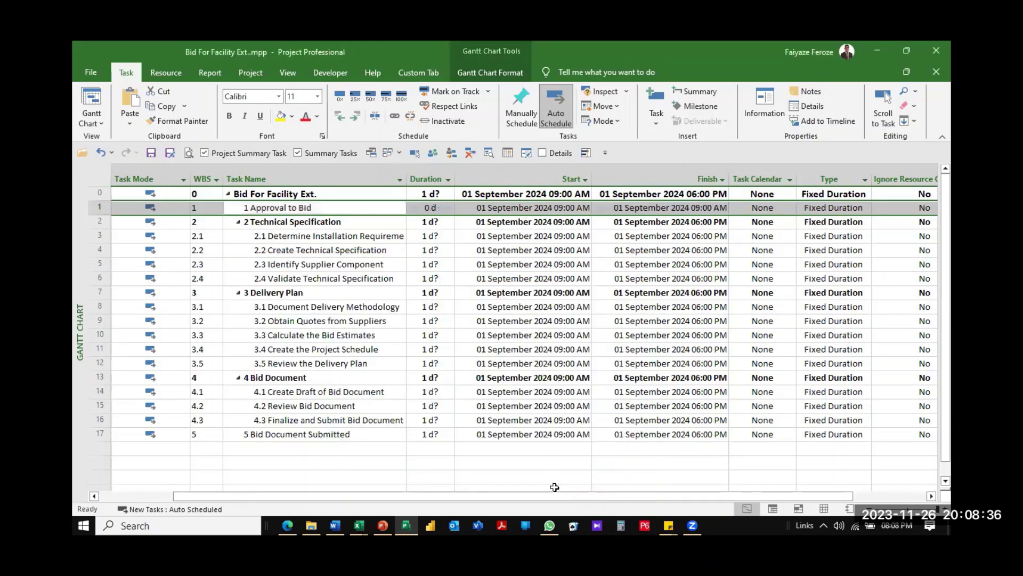
Check the task type, calendar and milestone settings in the Approval to Bid task information
left_click(833, 207)
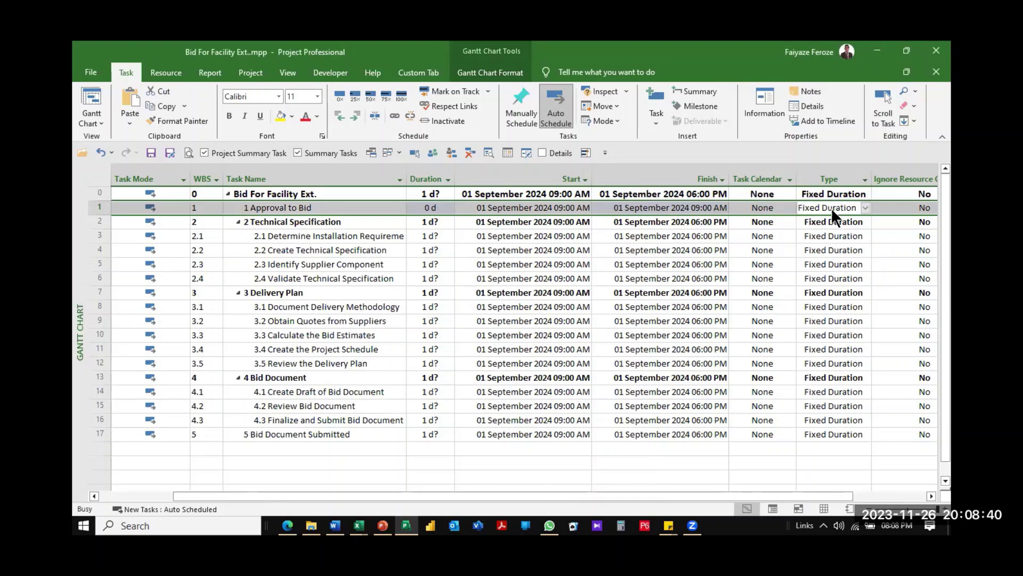
double_click(830, 207)
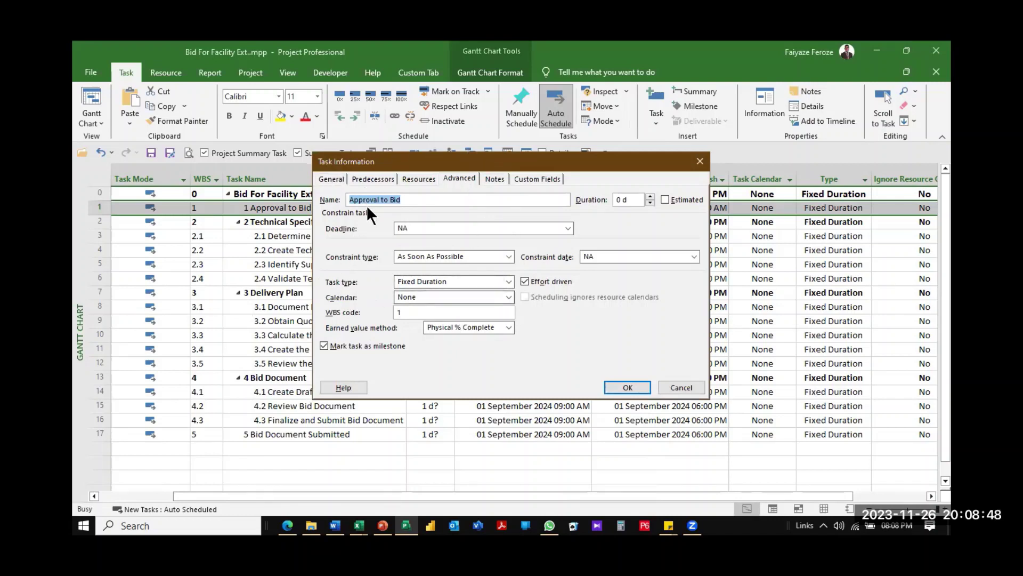
left_click(700, 162)
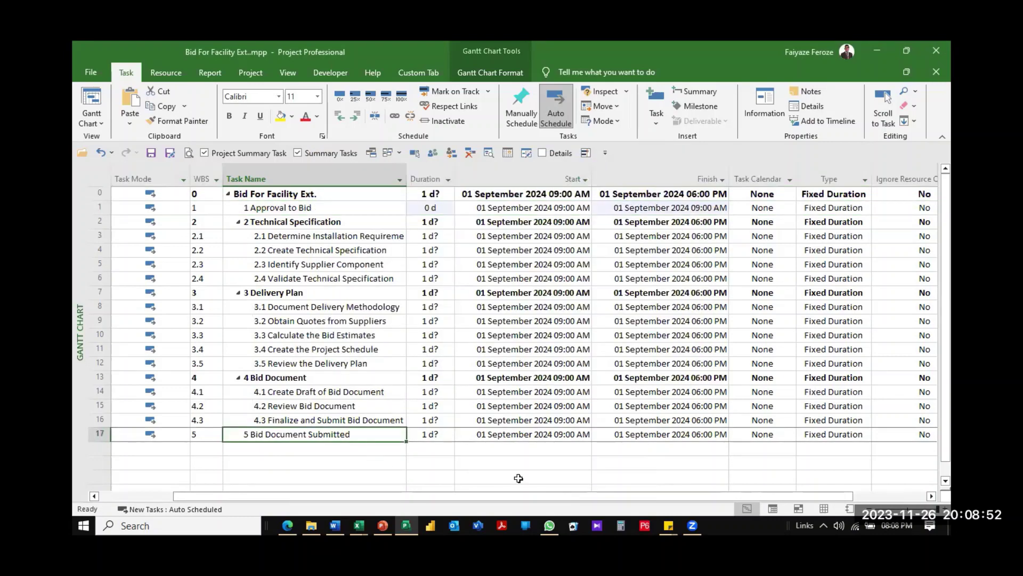
Insert a Milestone column before the Ignore Resource Calendar column and check the Approval to Bid entry
left_click_drag(600, 495, 815, 488)
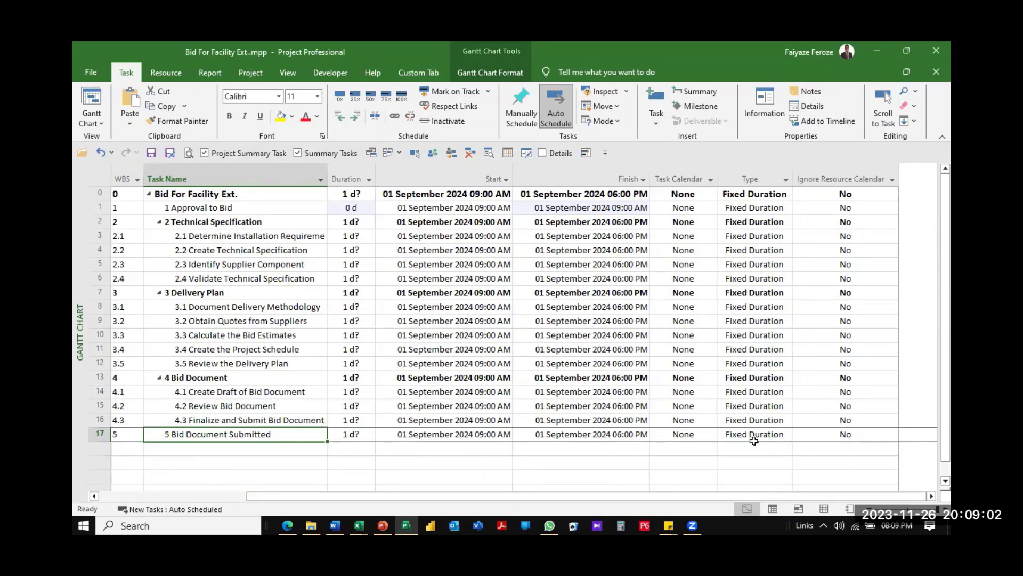
right_click(833, 172)
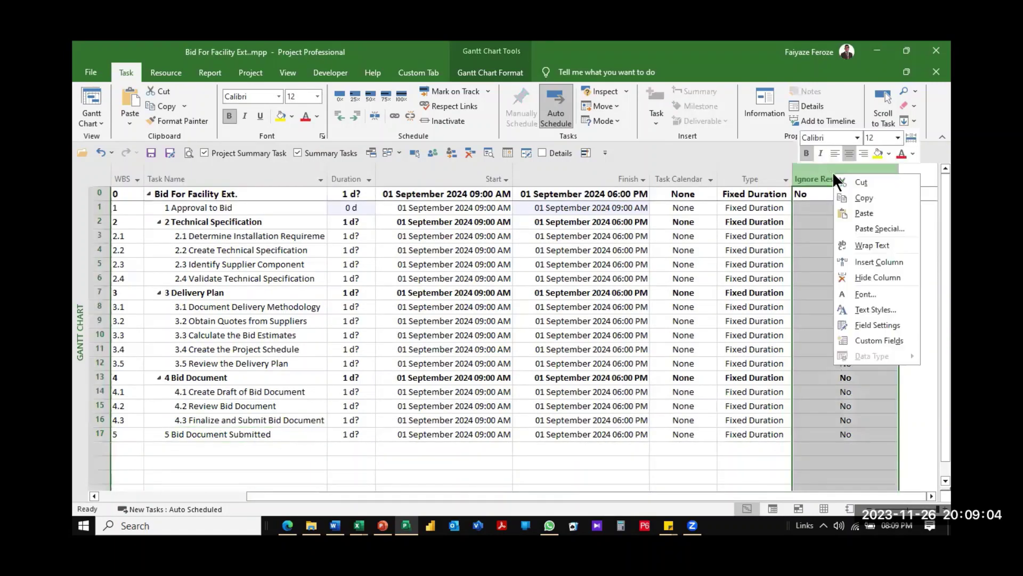
left_click(872, 264)
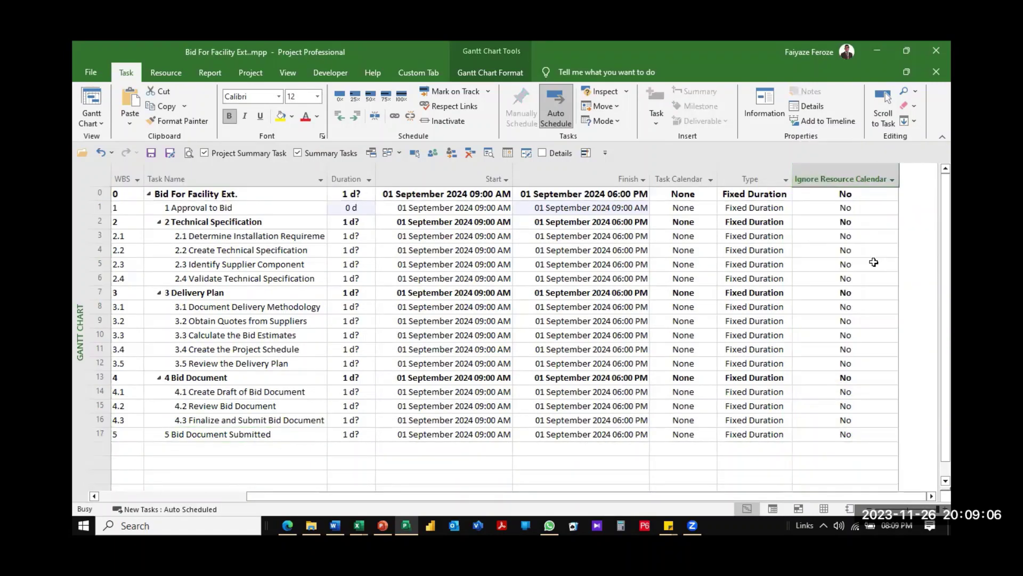
type("milestone")
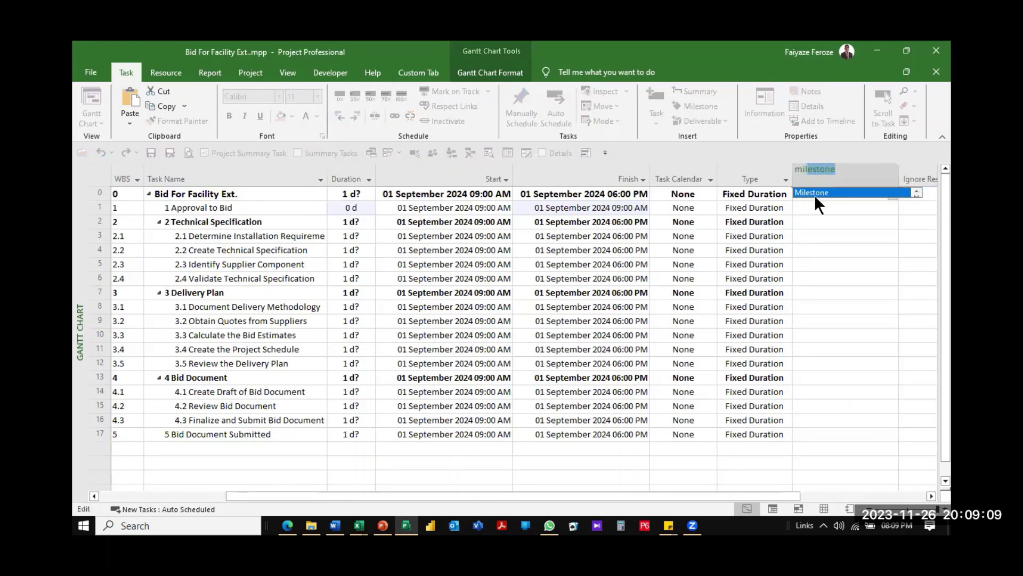
left_click(815, 193)
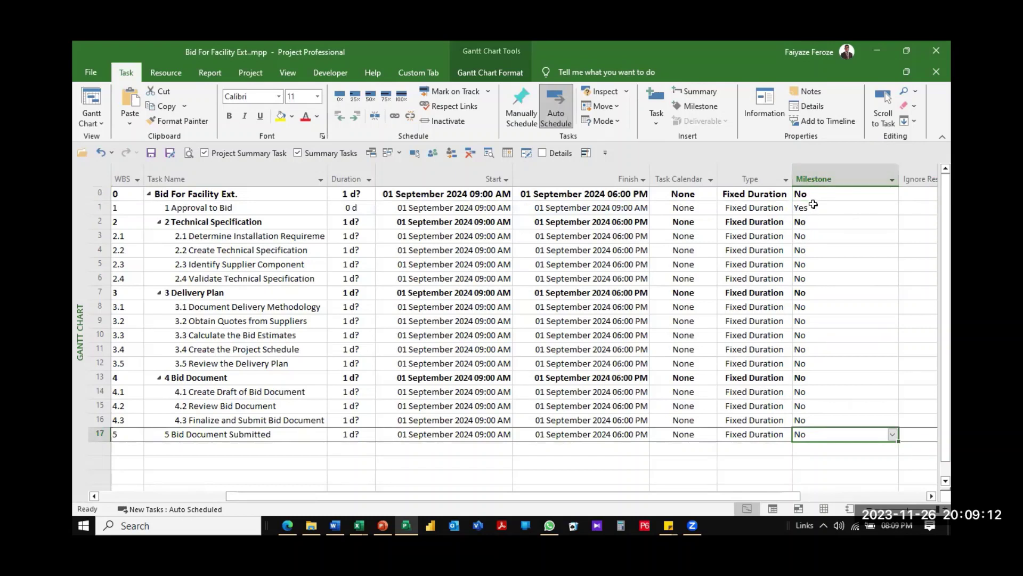
left_click(817, 204)
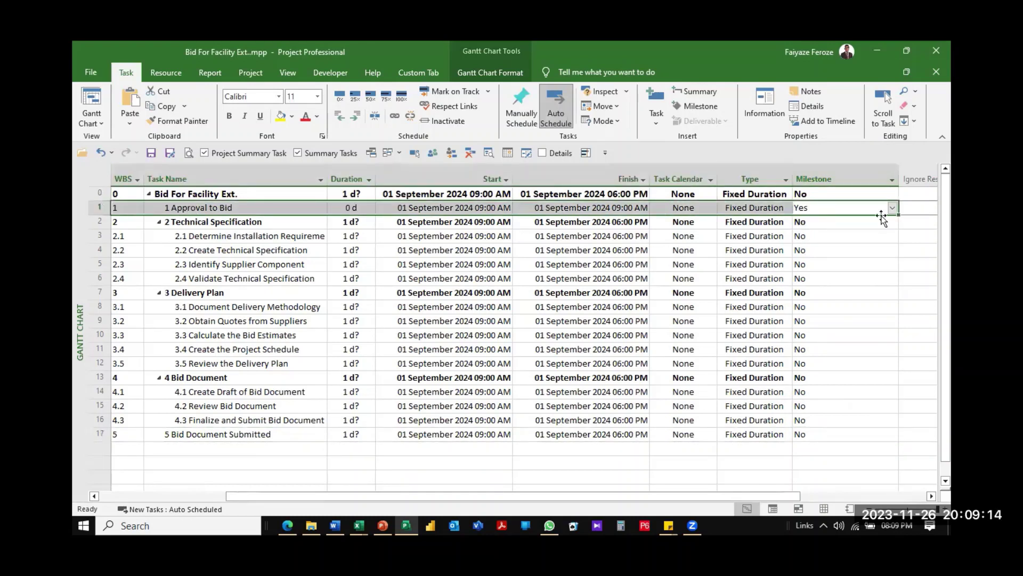
Set the Bid Document Submitted task's duration to 0 d and its Milestone value to Yes
left_click(370, 434)
left_click(370, 437)
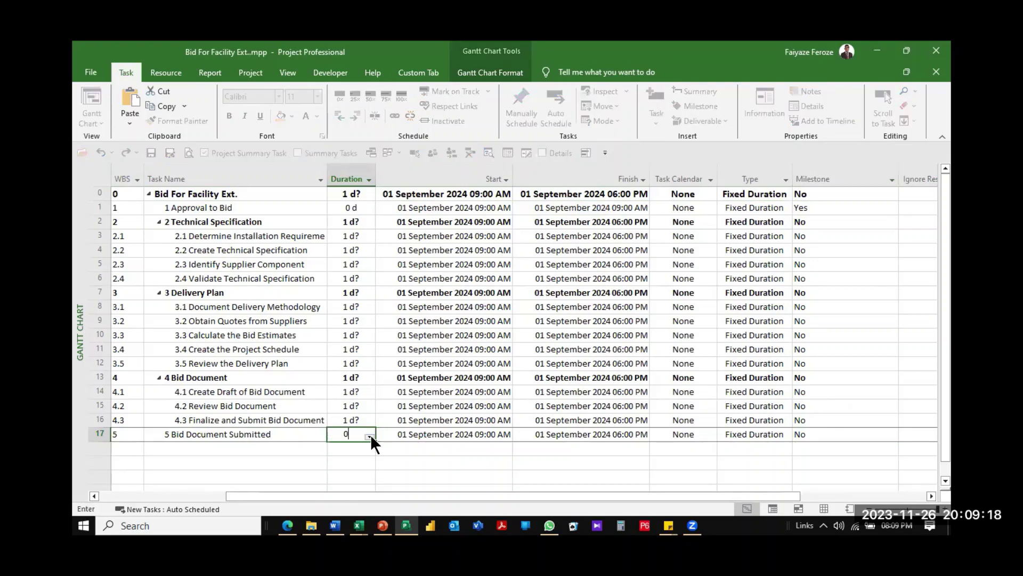
left_click(752, 475)
left_click(838, 436)
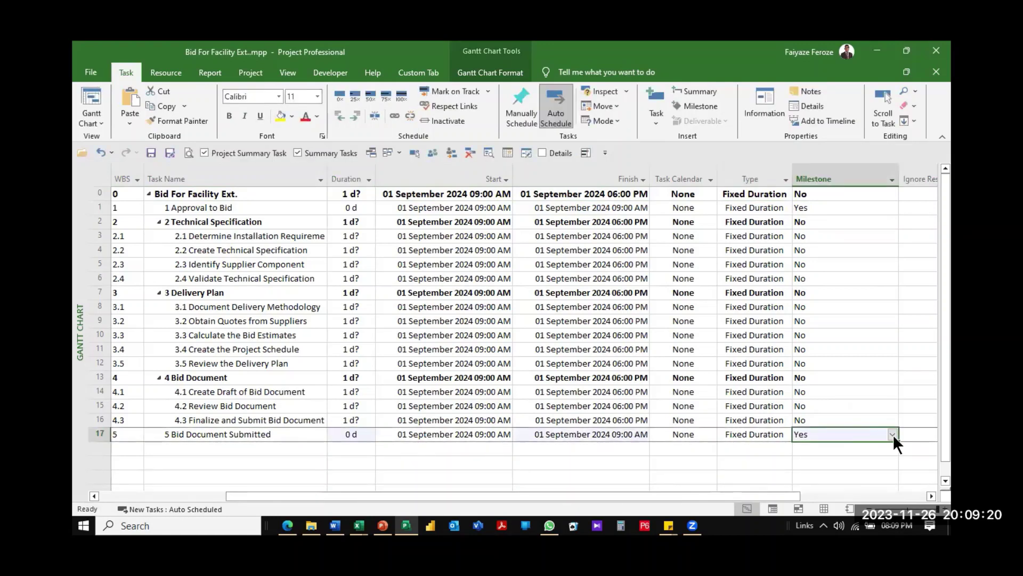
left_click(893, 433)
left_click(819, 457)
left_click(893, 434)
left_click(827, 444)
left_click(361, 434)
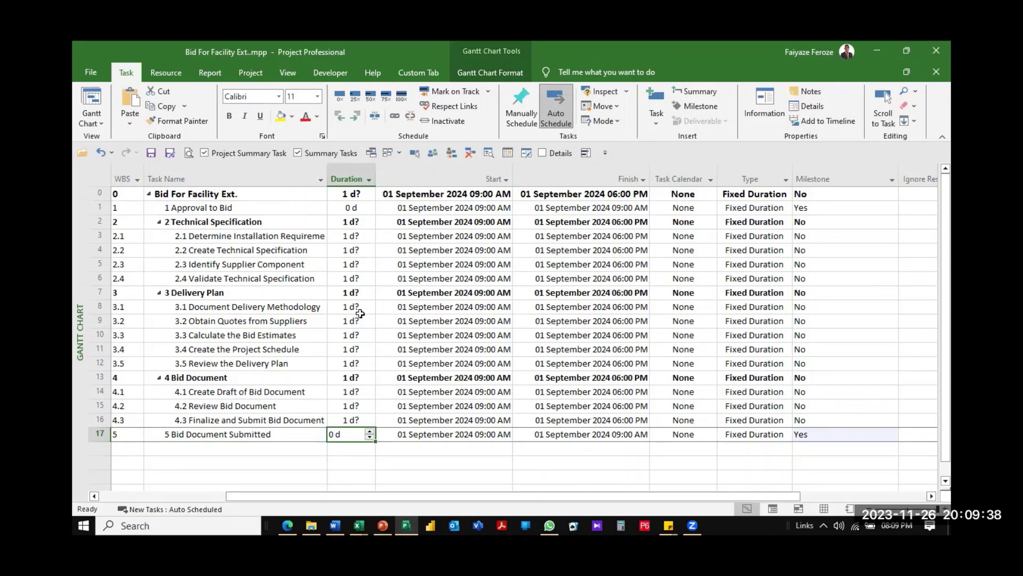
Hide the Milestone column from the task table
right_click(831, 178)
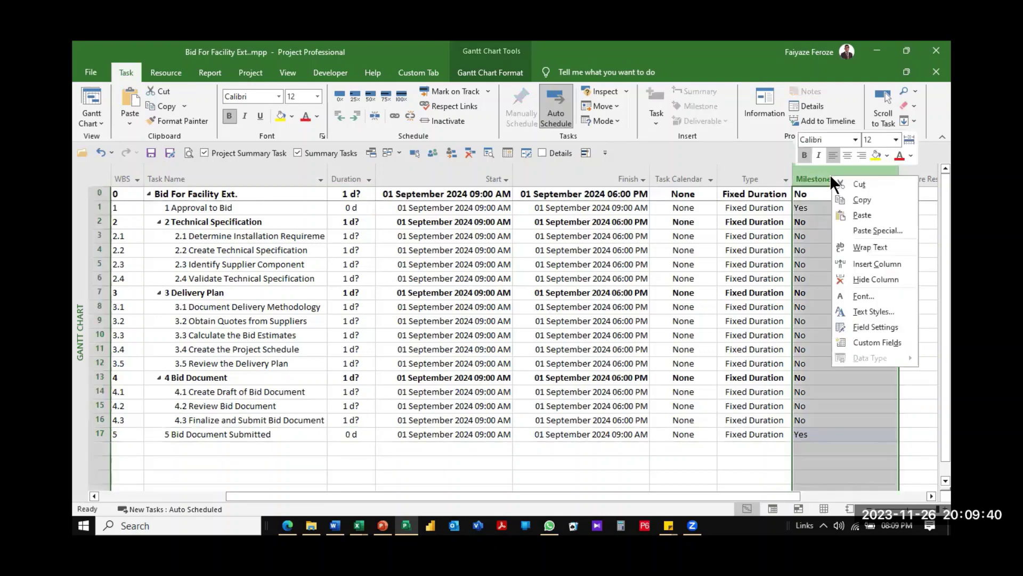
left_click(867, 279)
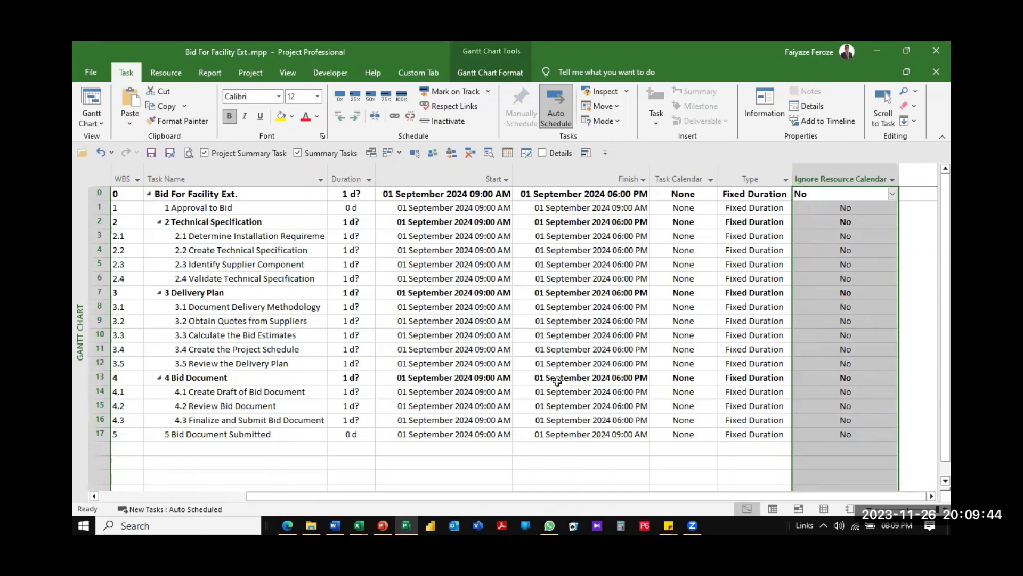
left_click(418, 390)
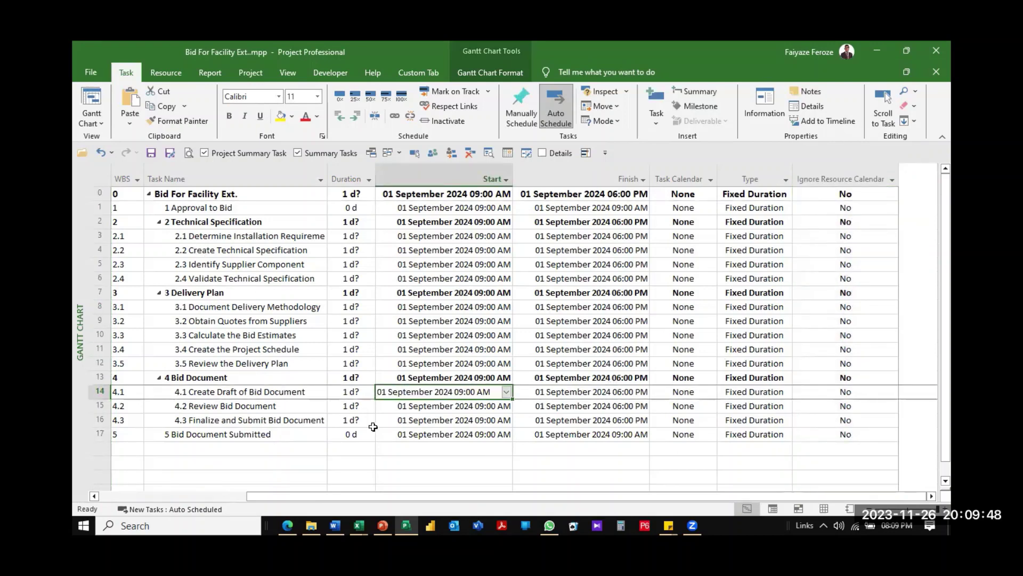
Switch to Course Outline _ MS Project.docx in Word and strike through Input Task Attributes with its two subitems
left_click(335, 525)
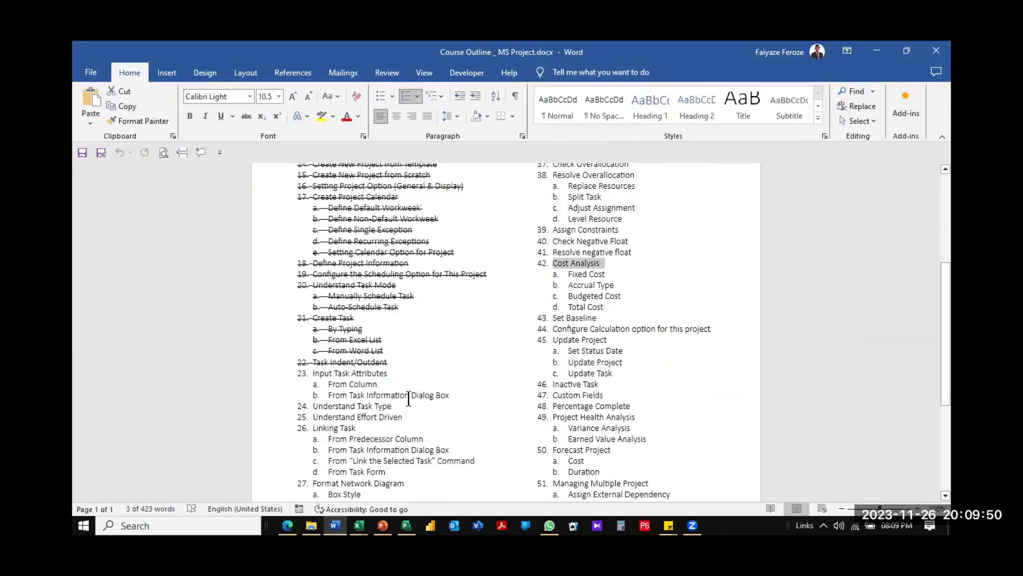
left_click_drag(460, 396, 313, 373)
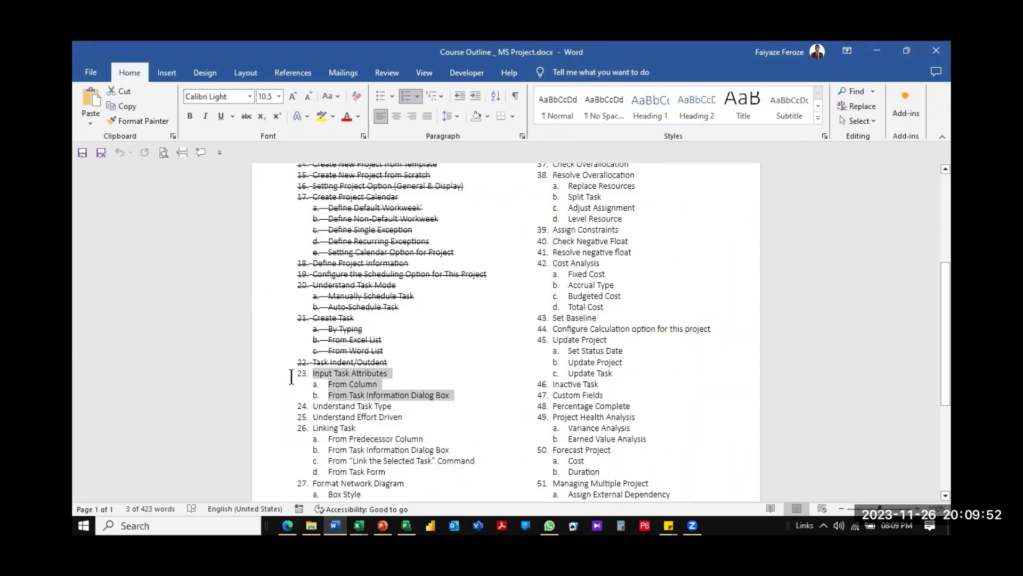
left_click(247, 116)
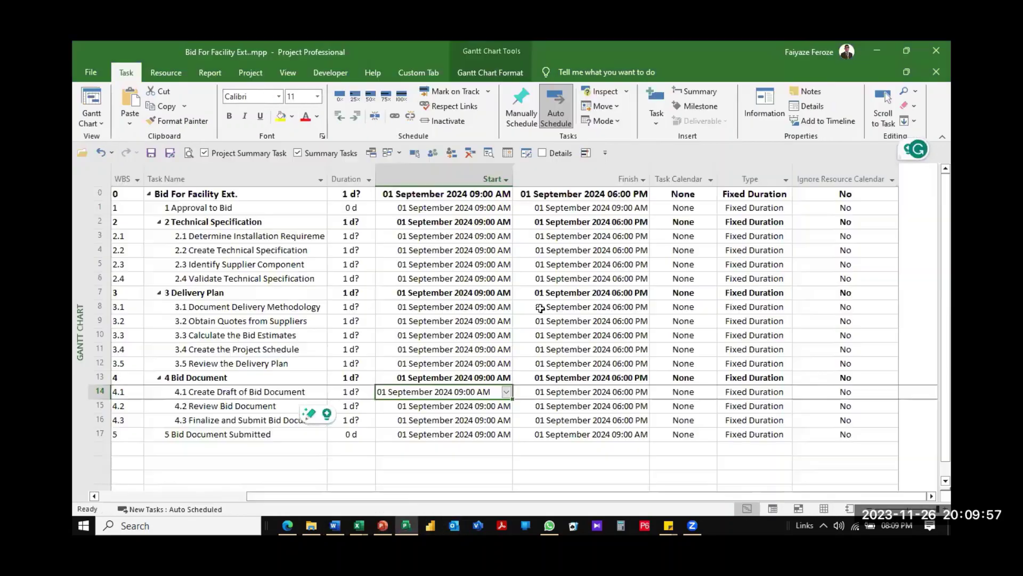
Return to Project and set the four Technical Specification subtasks' durations to 4, 5, 2 and 2 days in order
left_click(406, 525)
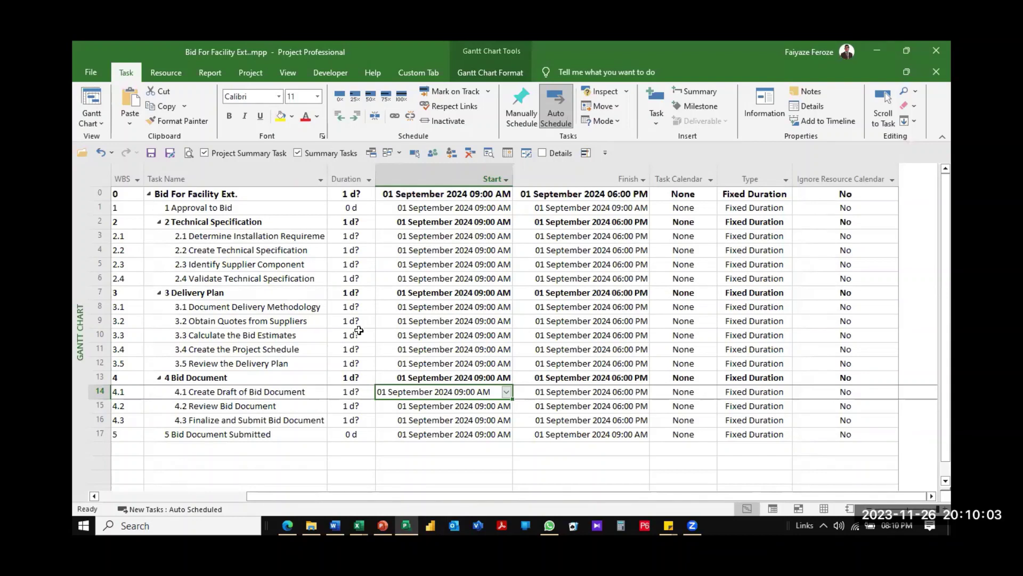
left_click(363, 237)
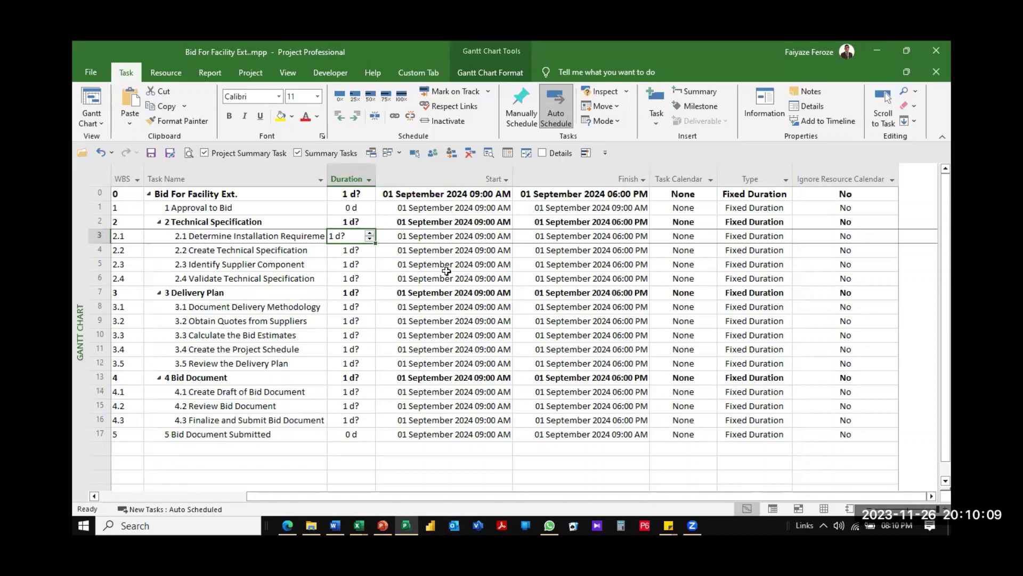
type("4")
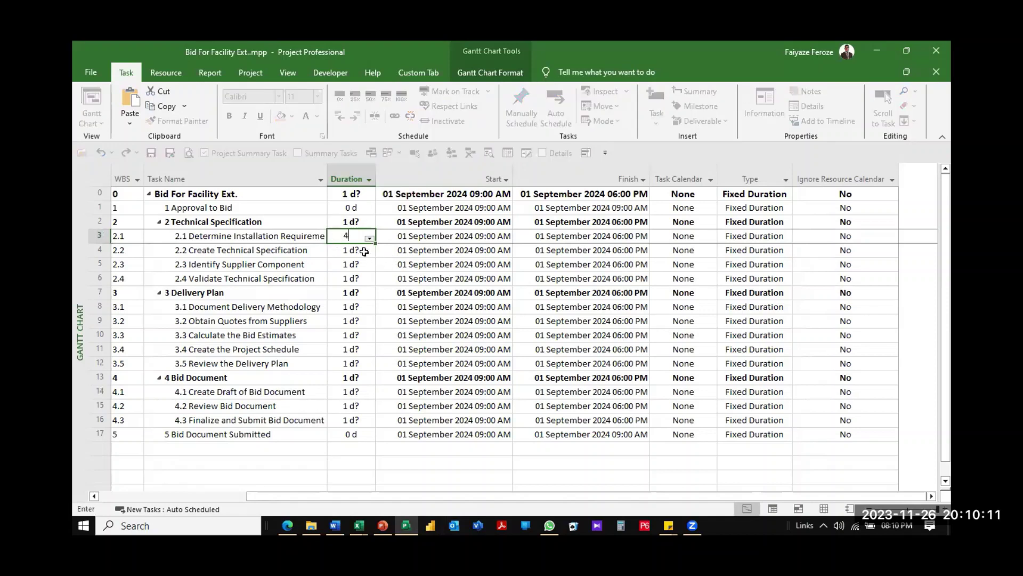
left_click(364, 251)
type("5")
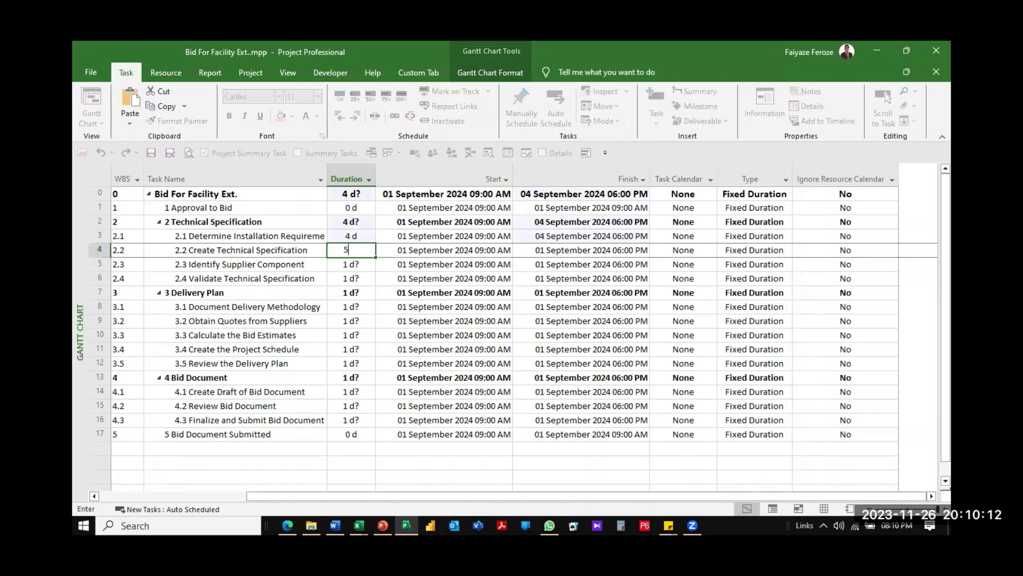
left_click(355, 267)
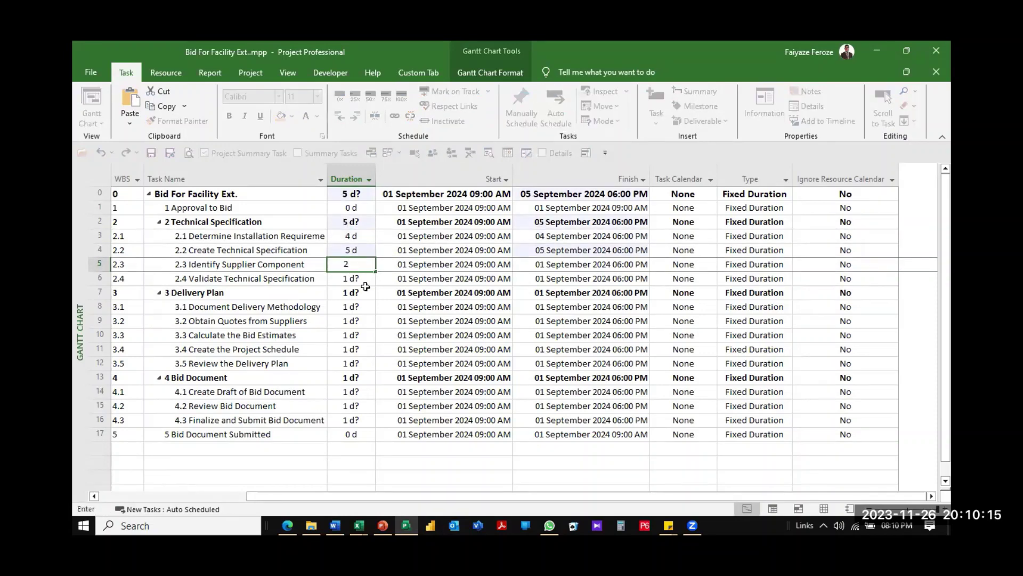
type("2")
left_click(366, 279)
type("2")
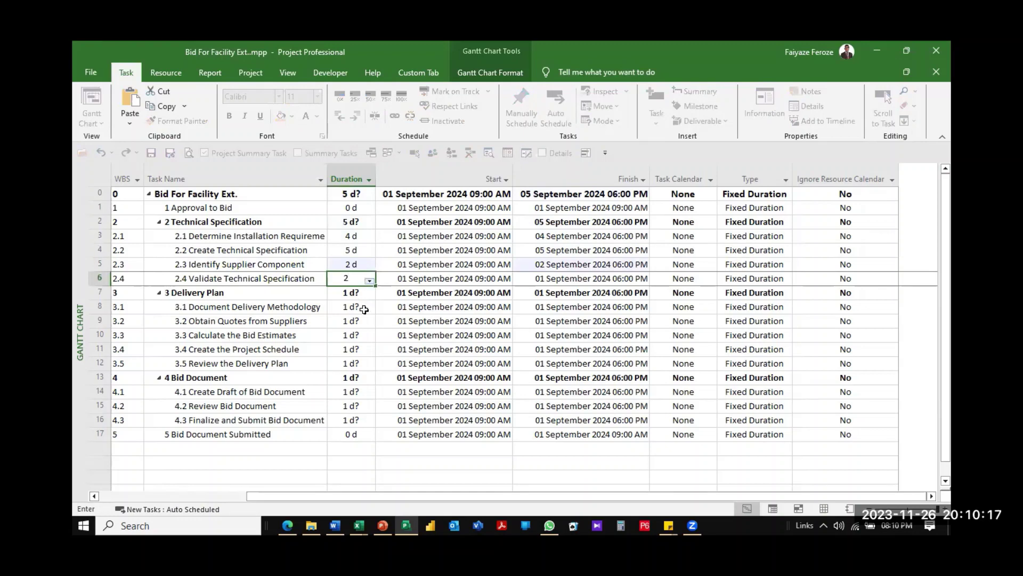
Set the five Delivery Plan subtasks' durations to 4, 8, 3, 3 and 1 days in order
left_click(367, 308)
type("4")
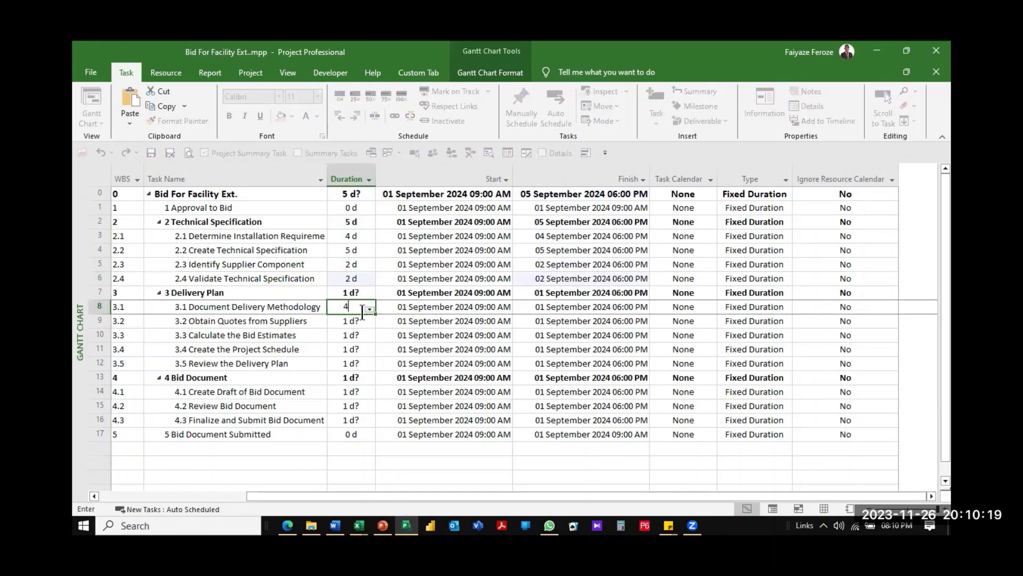
left_click(363, 325)
type("8")
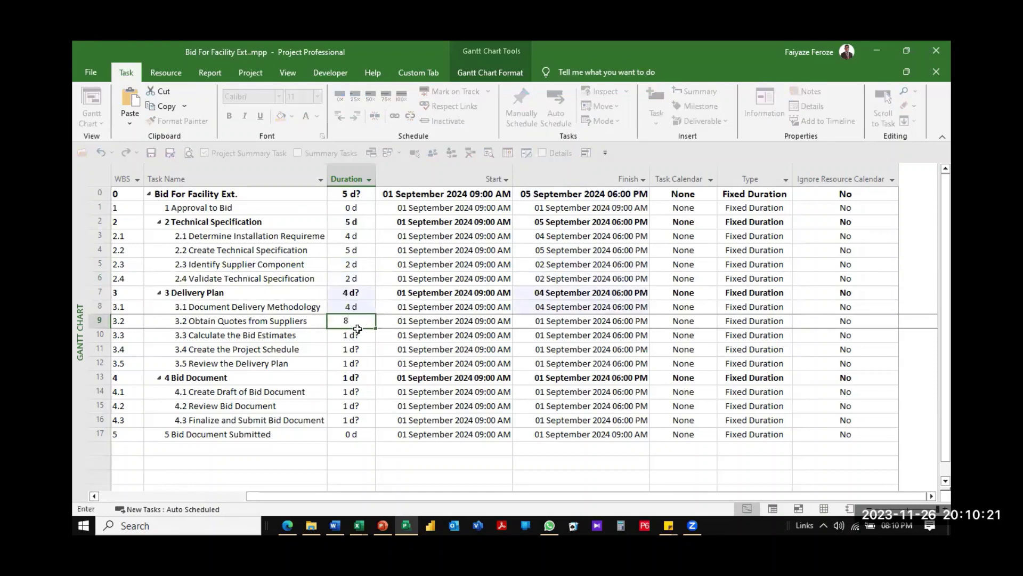
left_click(357, 334)
type("3")
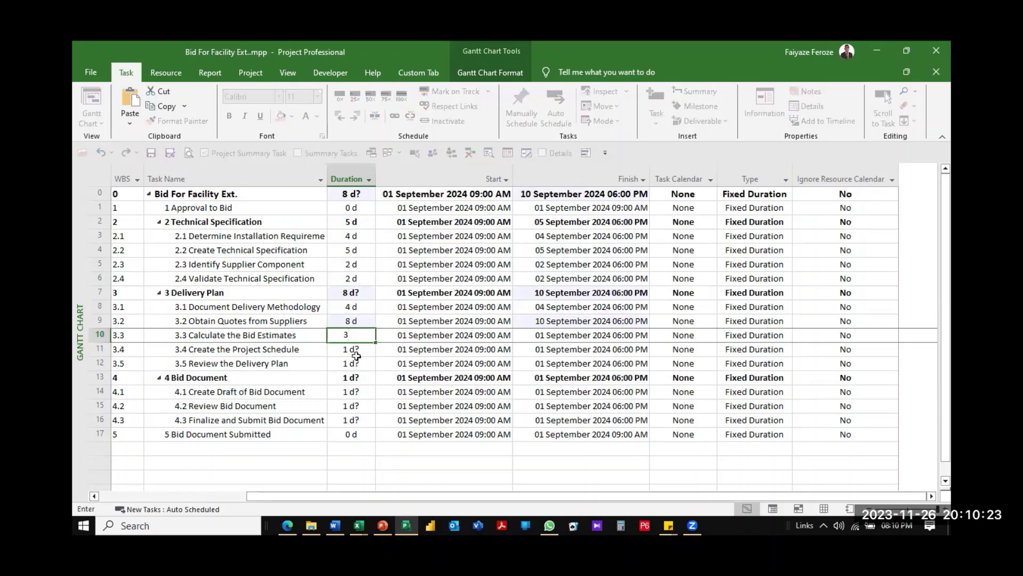
left_click(360, 352)
type("3")
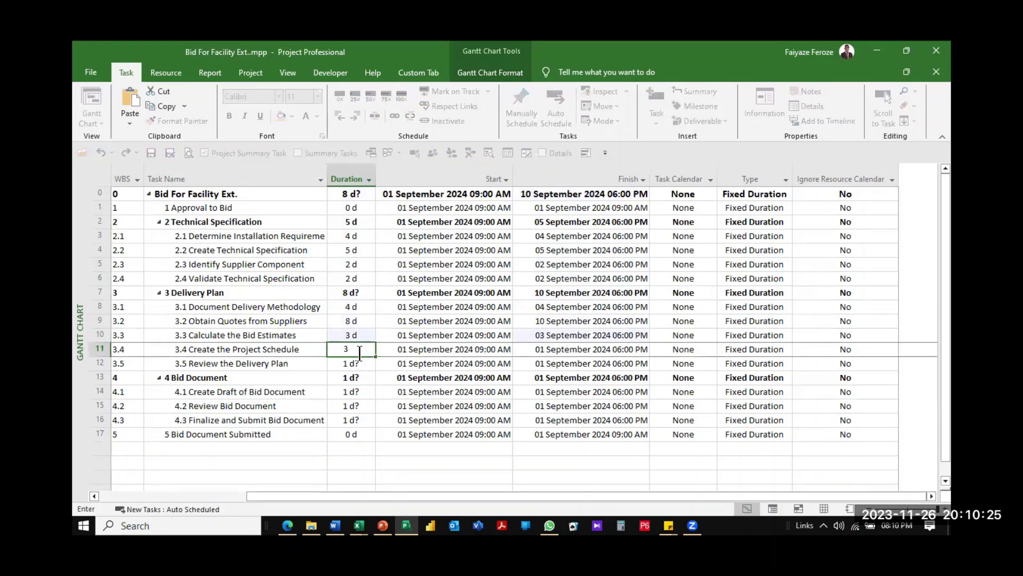
left_click(357, 363)
type("1")
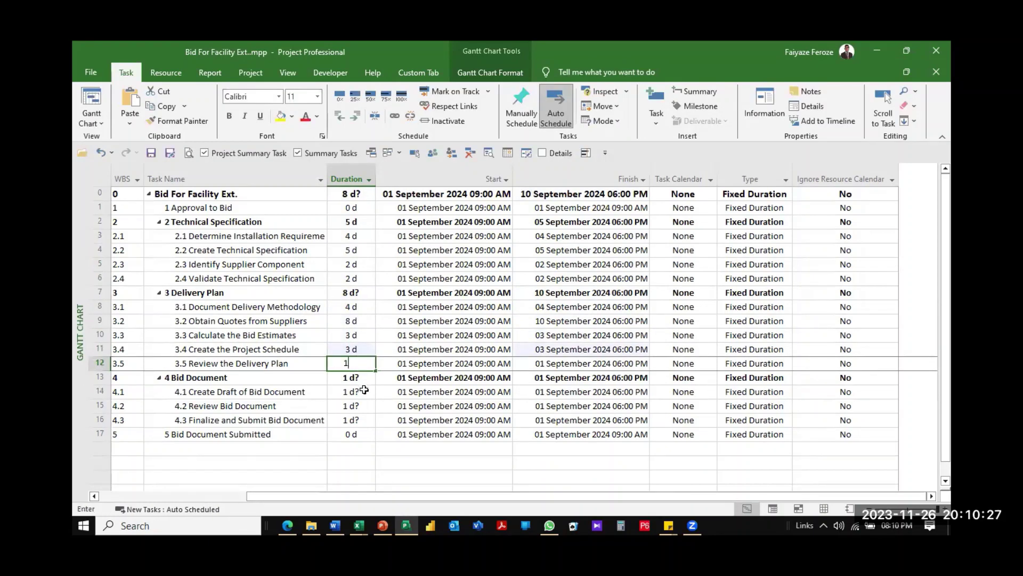
Set the three Bid Document subtasks' durations to 6, 4 and 2 days in order
left_click(363, 392)
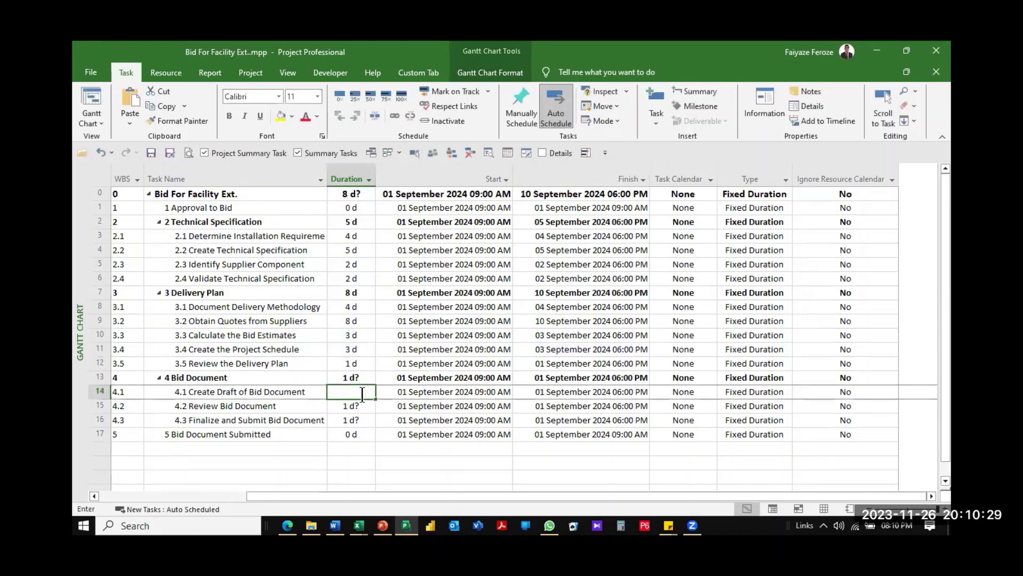
type("6 d")
left_click(364, 405)
type("4")
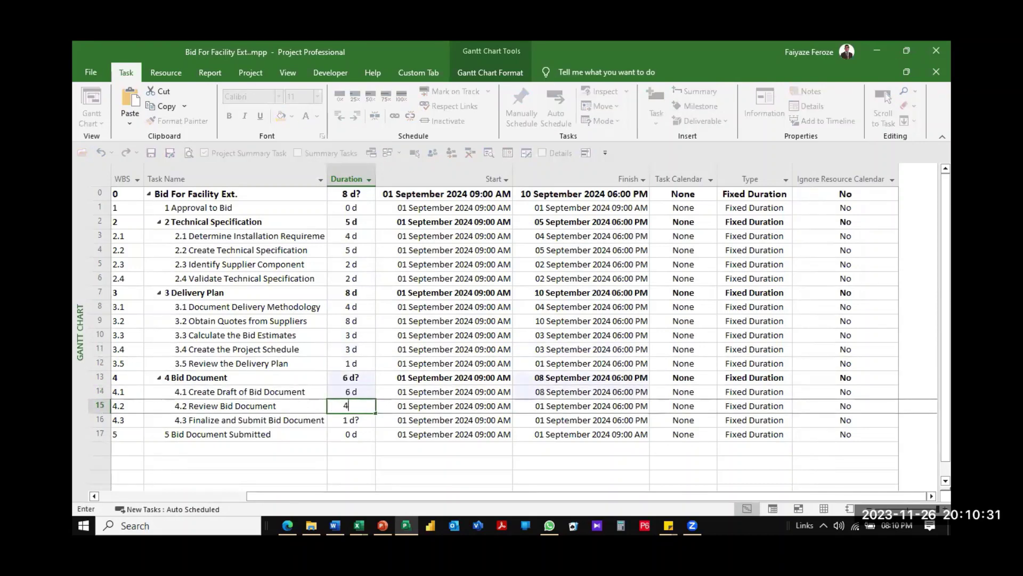
left_click(363, 419)
type("2")
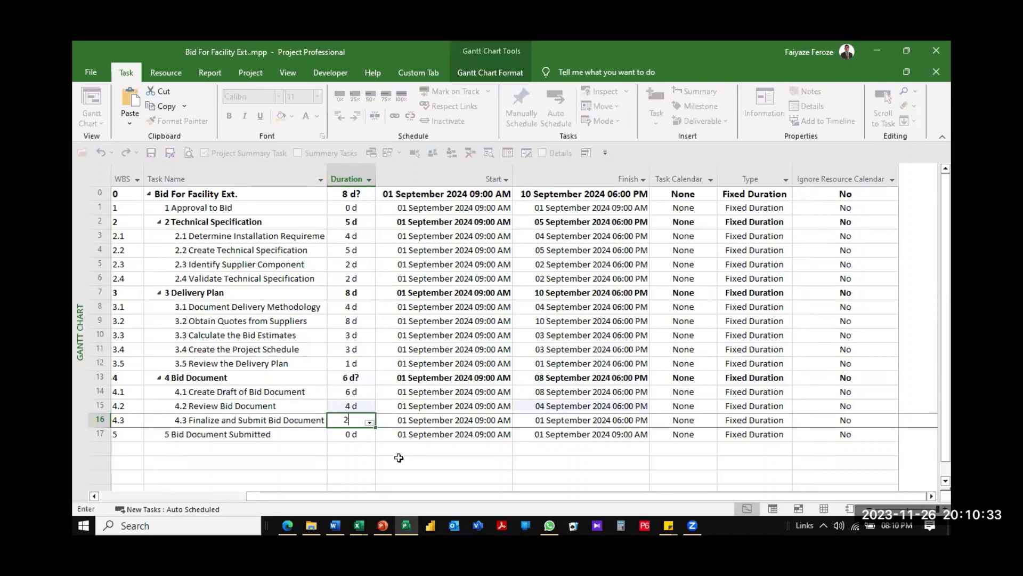
left_click(398, 462)
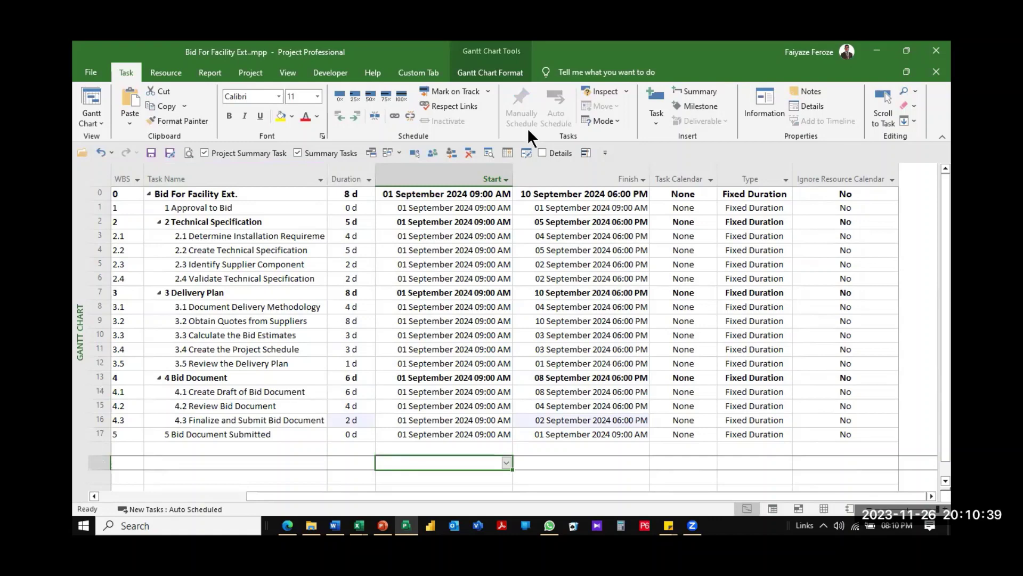
Check the PMB Creation Flowchart in PowerPoint, and enter 1 as the second participant's D-3 attendance in Participants List.xlsx in Excel
left_click(383, 525)
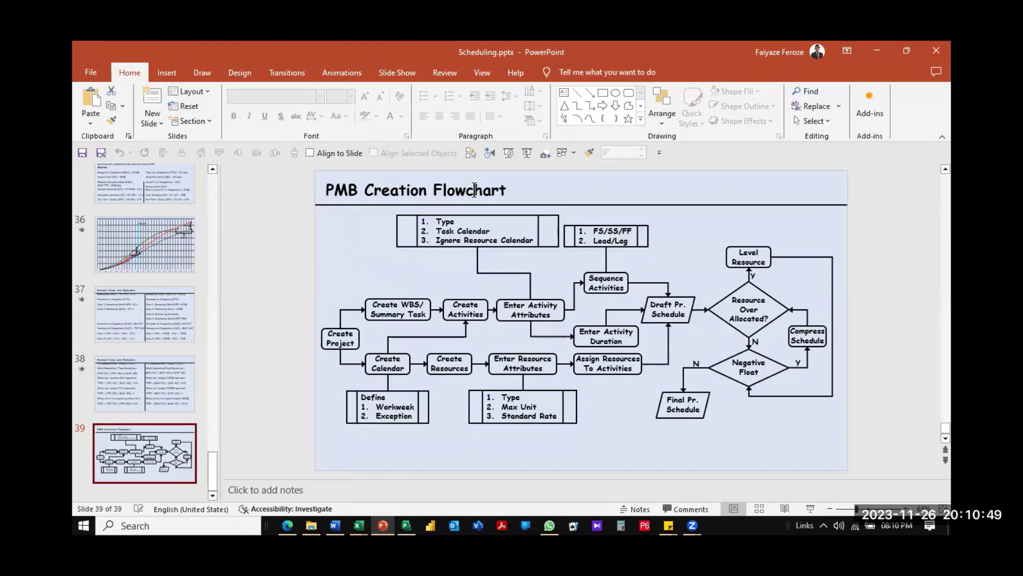
mouse_move(358, 525)
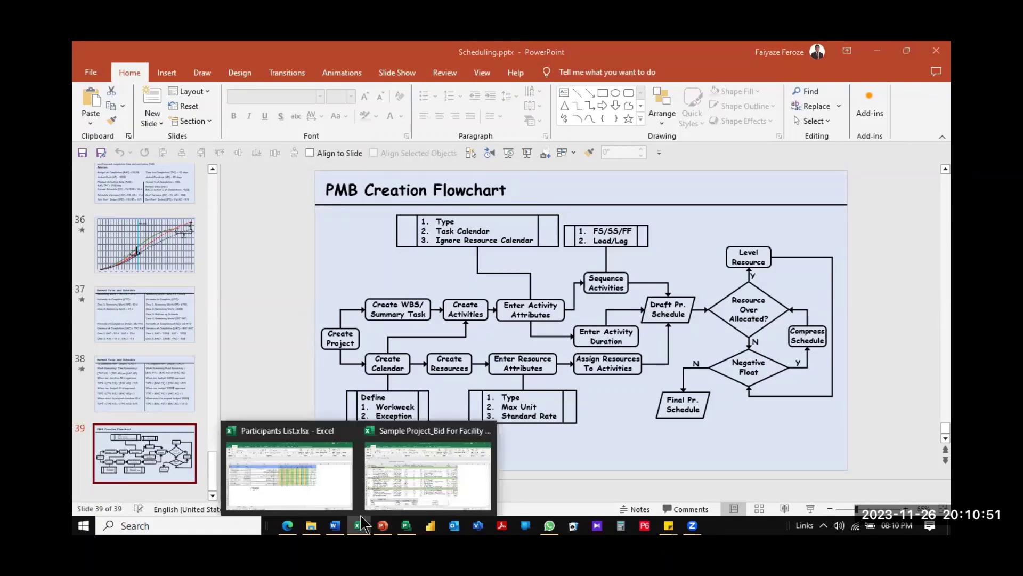
left_click(318, 486)
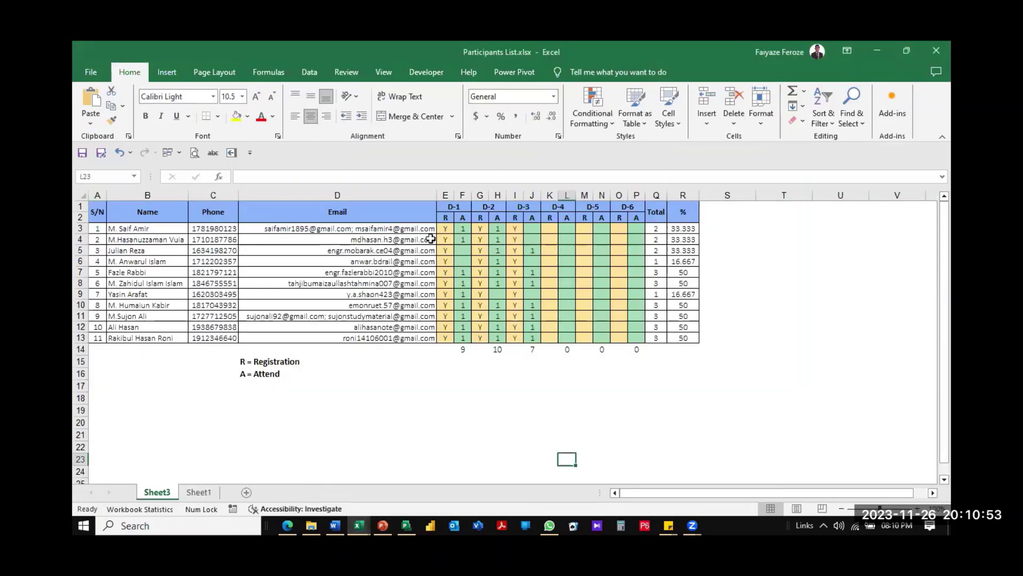
left_click(525, 239)
type("1")
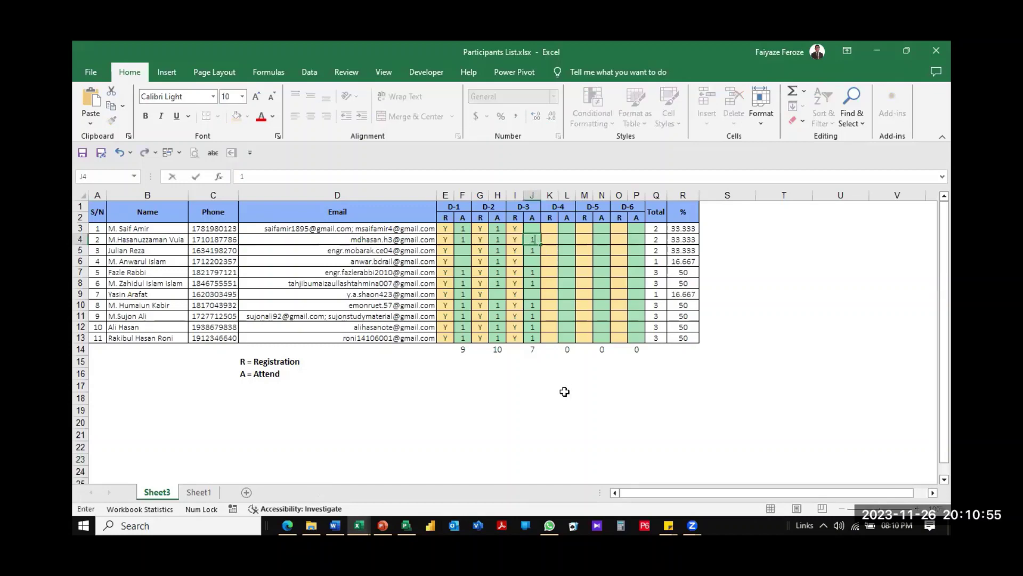
left_click(566, 397)
Switch back through Project to Scheduling.pptx in PowerPoint and view the PMB Creation Flowchart slide
left_click(406, 525)
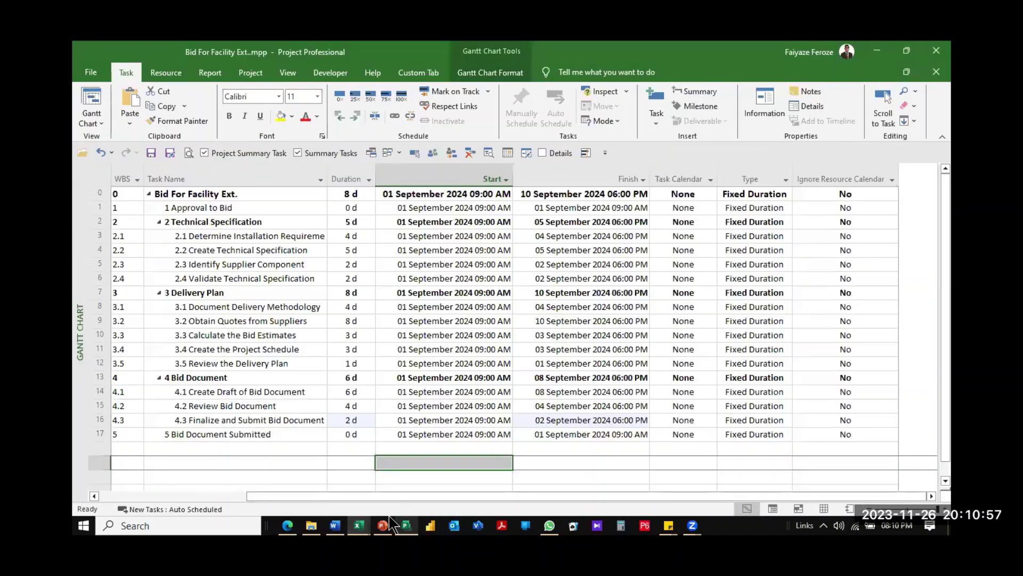
left_click(383, 525)
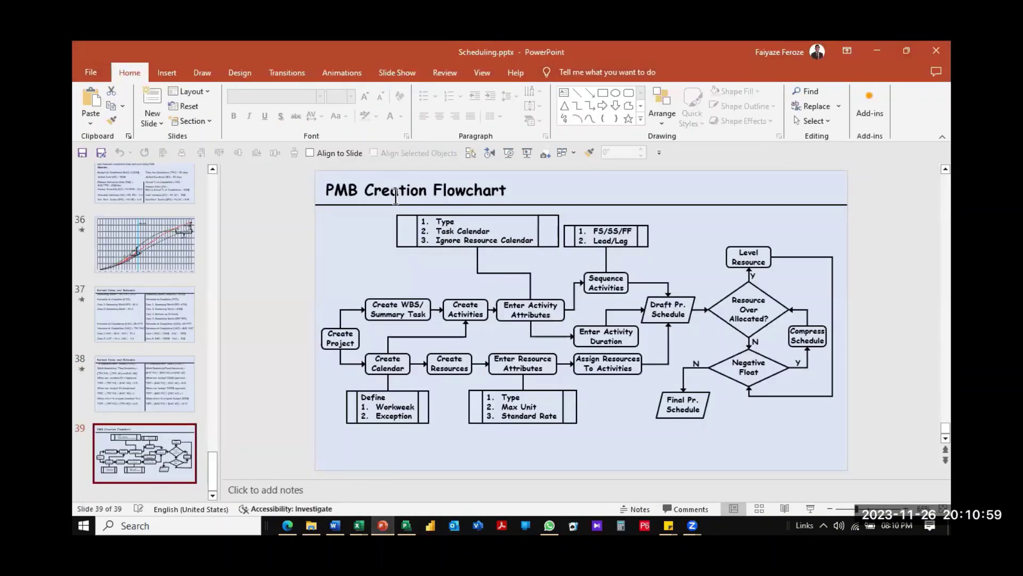